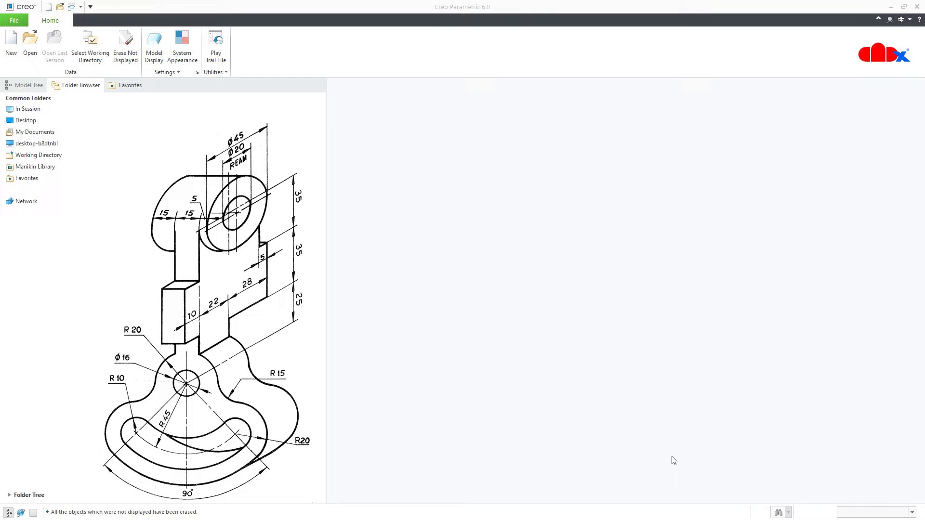
Create a new solid part, PRT0001, using the default template.
{"action": "left_click", "coordinate": [11, 43]}
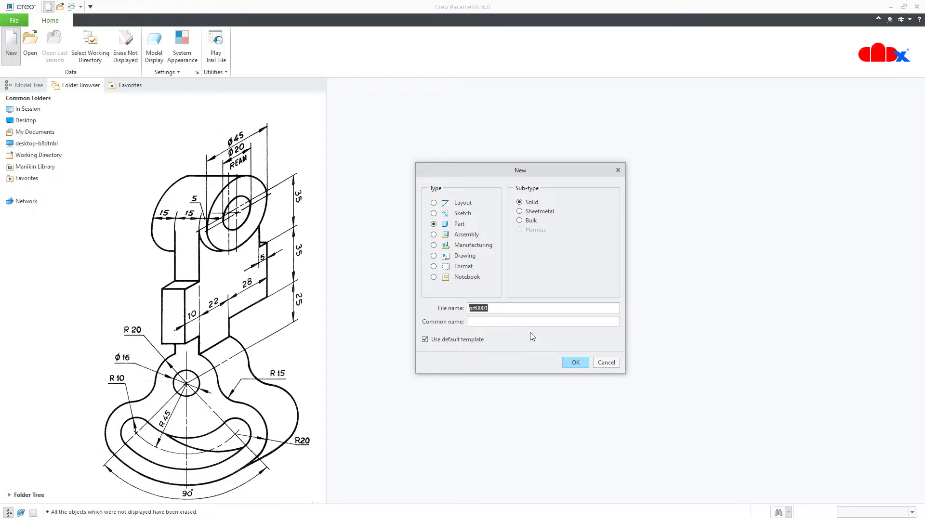
{"action": "left_click", "coordinate": [573, 363]}
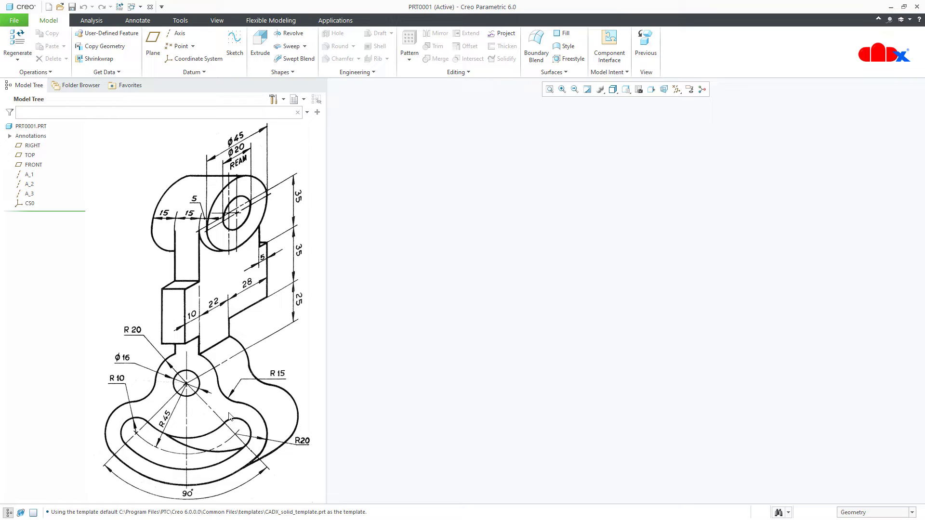
Start an extrude sketched on the FRONT plane and add a vertical centreline.
{"action": "left_click", "coordinate": [260, 45]}
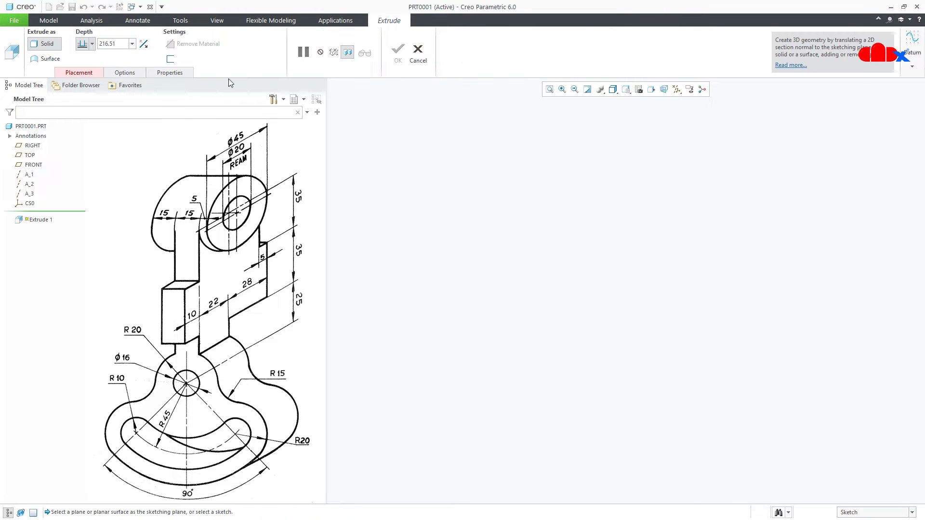
{"action": "left_click", "coordinate": [34, 165]}
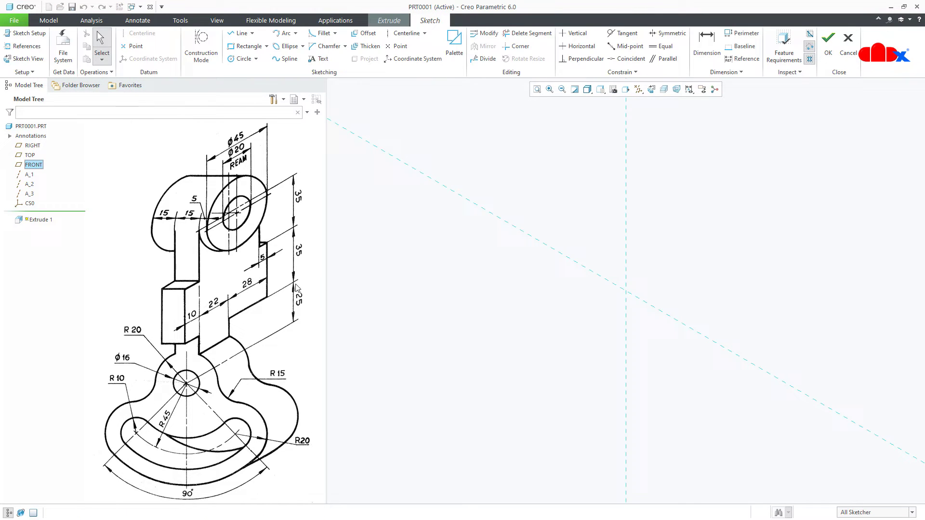
{"action": "right_click", "coordinate": [448, 340]}
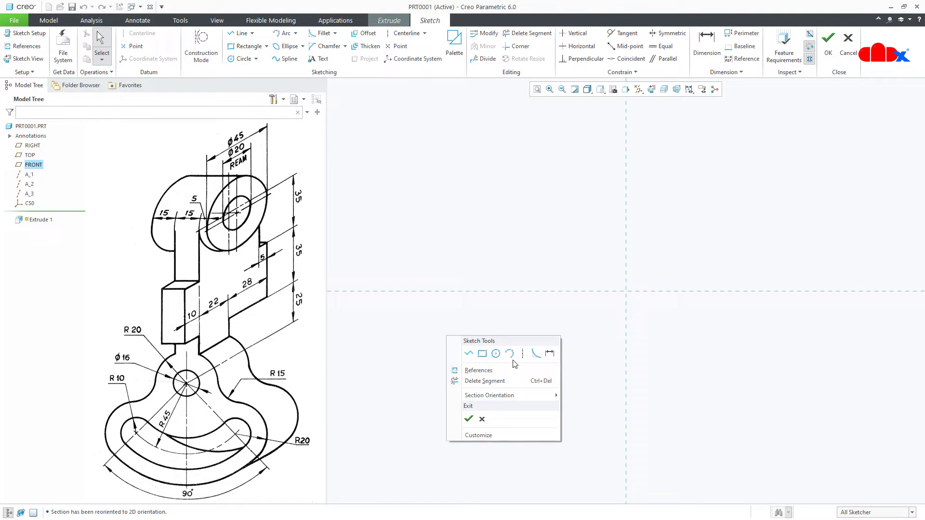
{"action": "left_click", "coordinate": [552, 355]}
{"action": "left_click", "coordinate": [626, 351]}
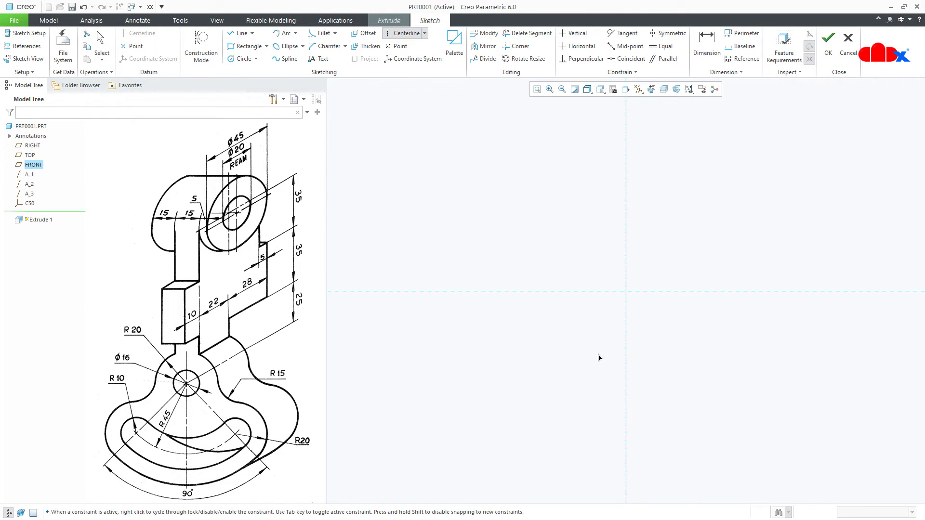
{"action": "middle_click", "coordinate": [596, 358]}
Draw a circle centred on the origin and dimension its radius to 20.
{"action": "right_click", "coordinate": [565, 347]}
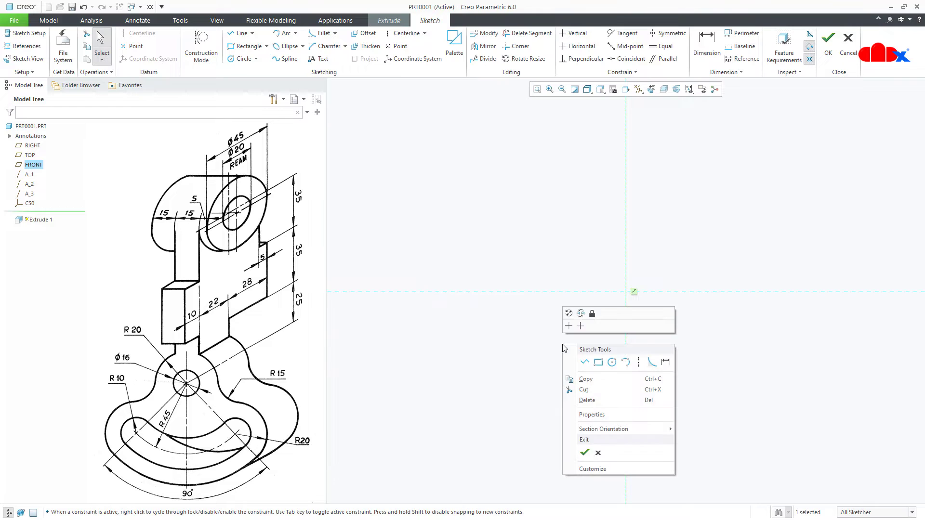
{"action": "left_click", "coordinate": [613, 367]}
{"action": "left_click", "coordinate": [626, 291]}
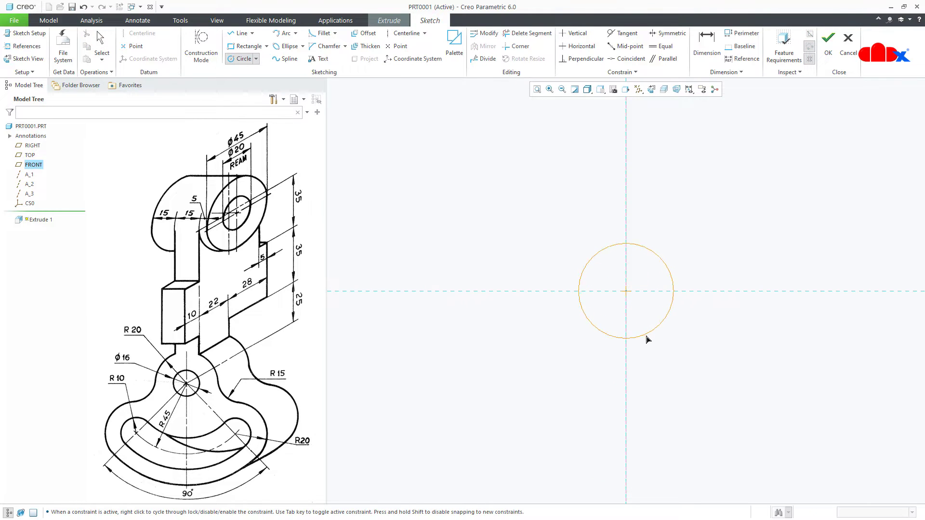
{"action": "left_click", "coordinate": [647, 338]}
{"action": "middle_click", "coordinate": [706, 358]}
{"action": "right_click", "coordinate": [706, 357]}
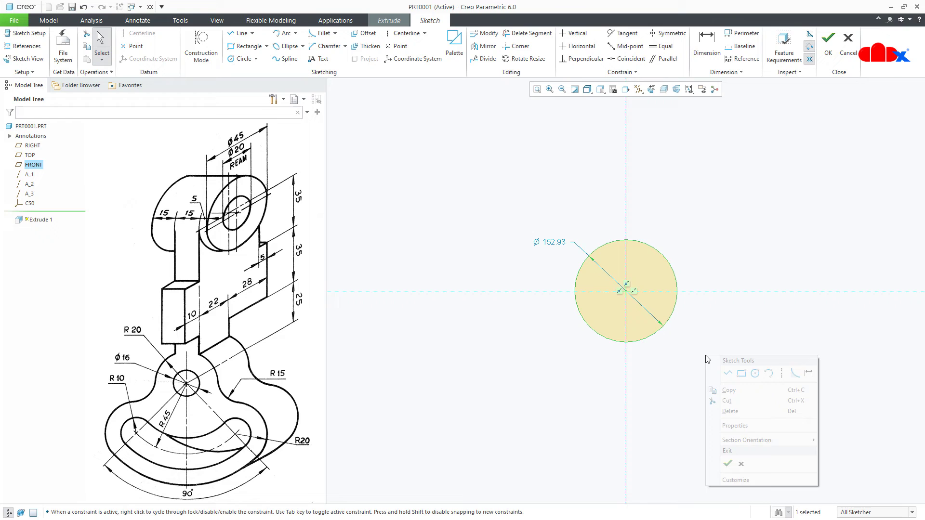
{"action": "left_click", "coordinate": [808, 373]}
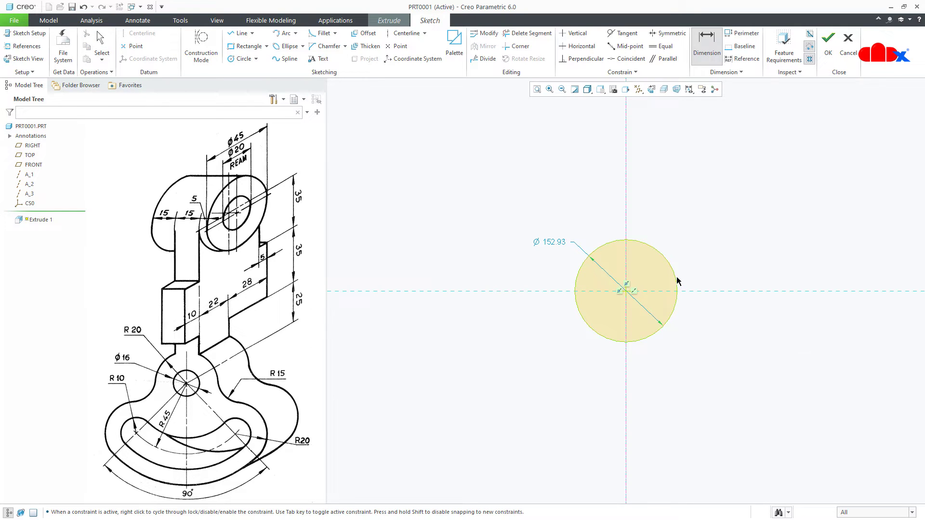
{"action": "middle_click", "coordinate": [706, 252]}
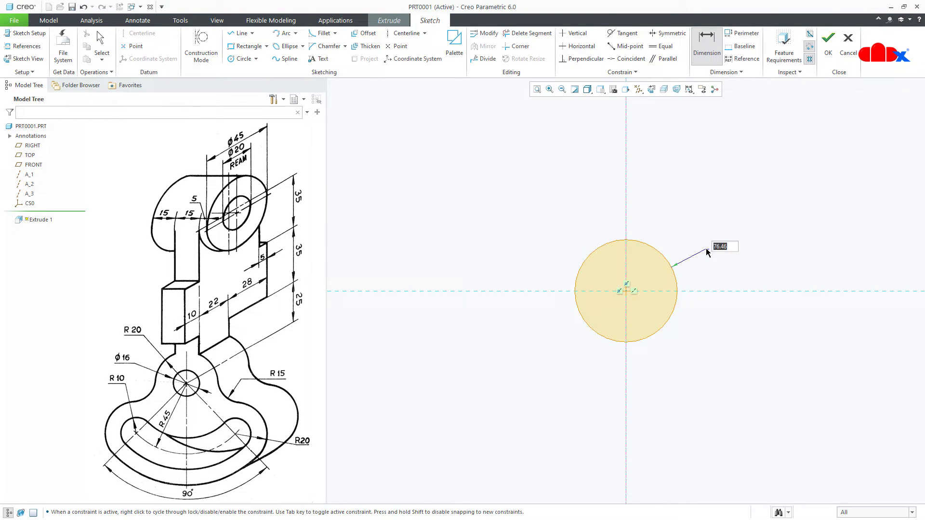
{"action": "type", "text": "20"}
{"action": "key", "text": "Return"}
{"action": "scroll", "coordinate": [638, 284], "scroll_direction": "up", "scroll_amount": 1}
{"action": "scroll", "coordinate": [639, 289], "scroll_direction": "up", "scroll_amount": 2}
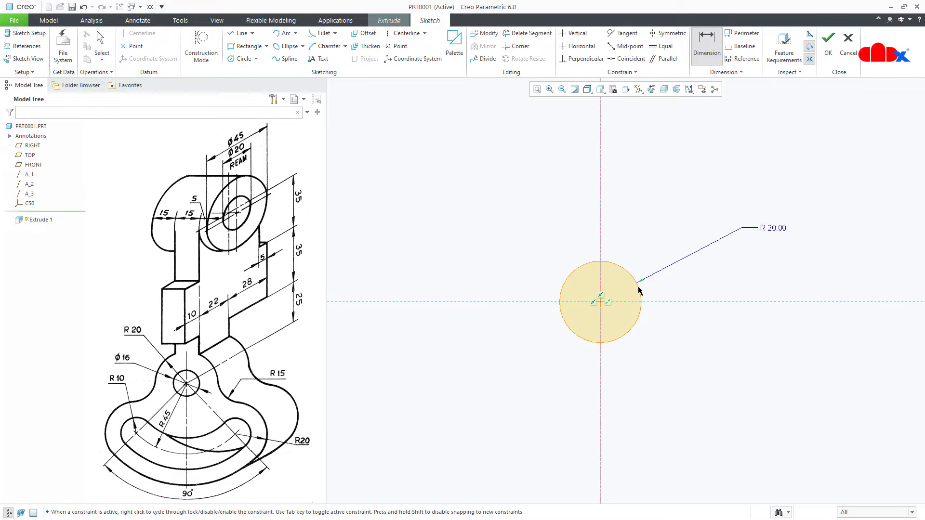
{"action": "scroll", "coordinate": [640, 289], "scroll_direction": "up", "scroll_amount": 1}
{"action": "middle_click_drag", "start_coordinate": [650, 404], "coordinate": [649, 356]}
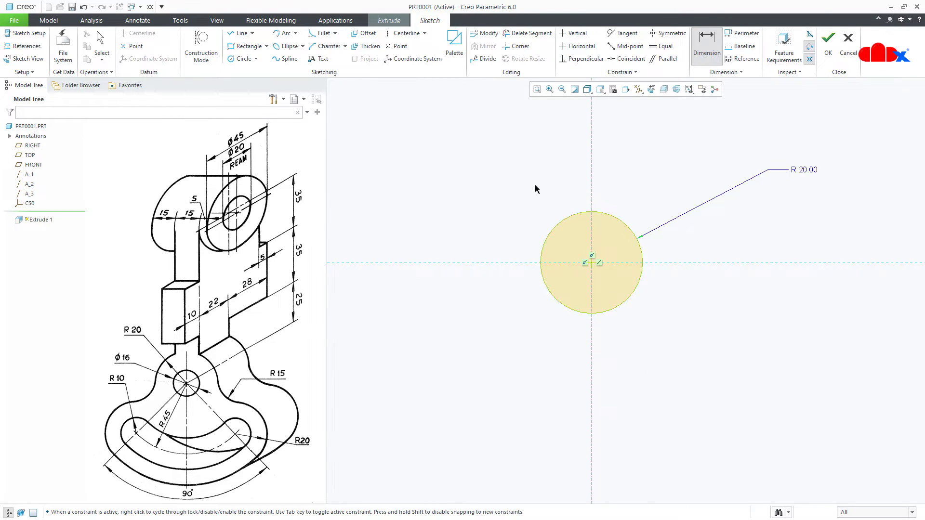
Place an Arc racetrack shape from the palette and snap it to the circle's centre.
{"action": "left_click", "coordinate": [454, 45]}
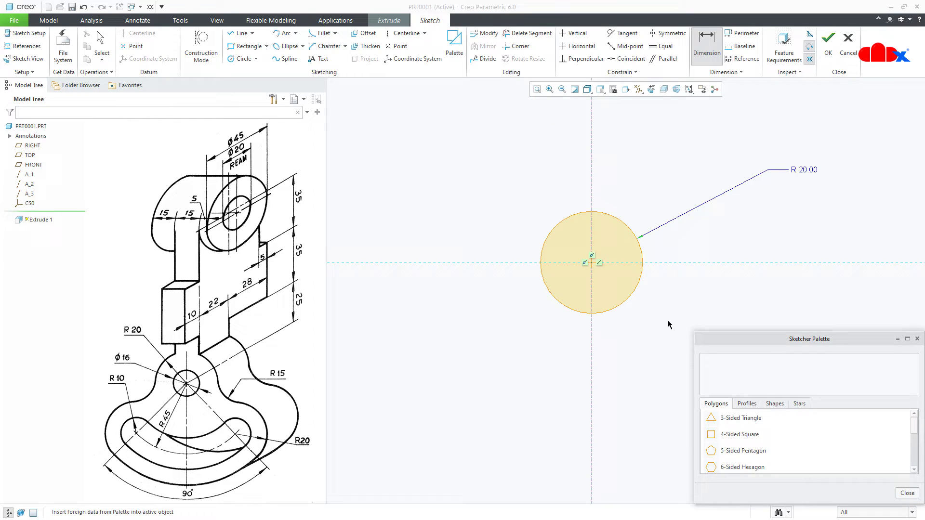
{"action": "left_click", "coordinate": [774, 405]}
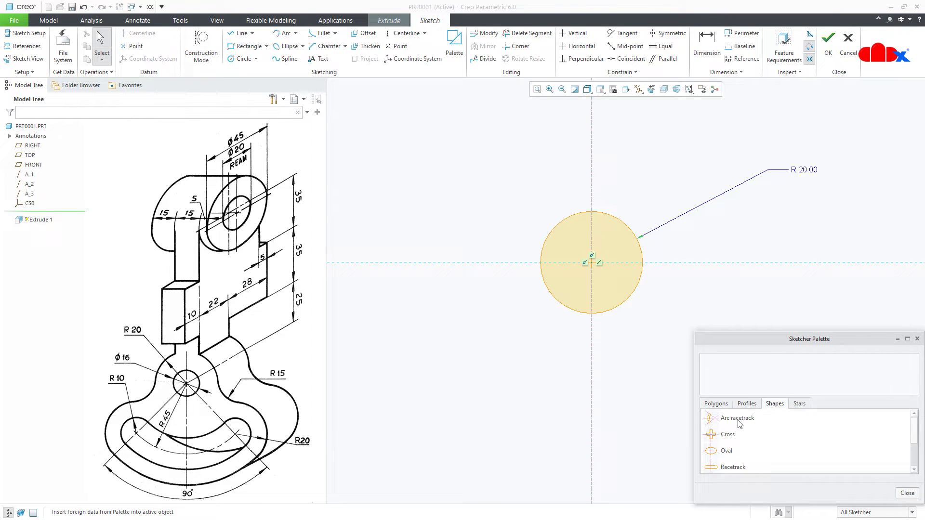
{"action": "left_click", "coordinate": [724, 420]}
{"action": "left_click", "coordinate": [433, 361]}
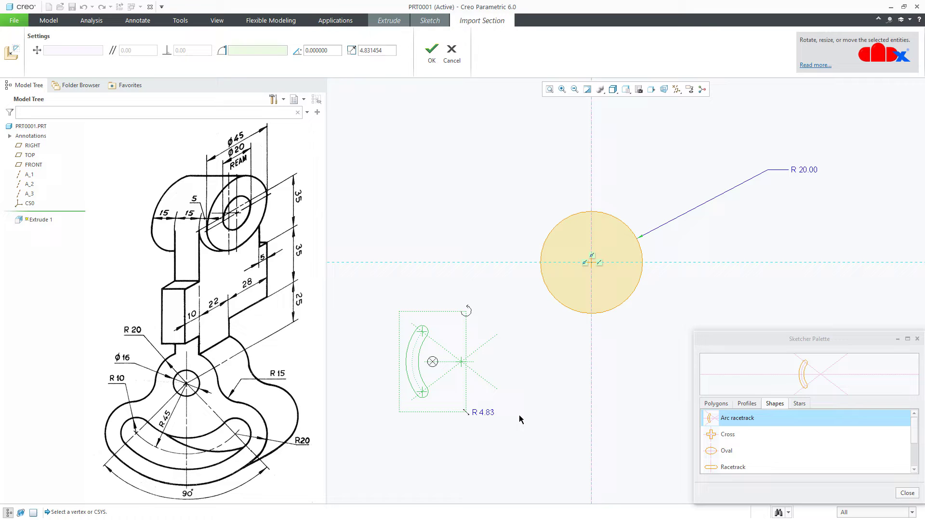
{"action": "left_click", "coordinate": [910, 495]}
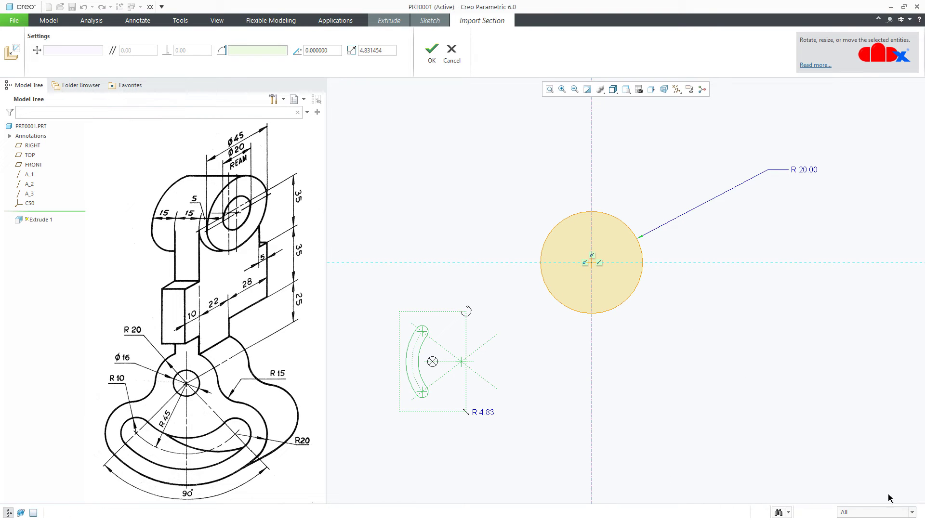
{"action": "mouse_move", "coordinate": [432, 362]}
{"action": "left_mouse_down"}
{"action": "mouse_move", "coordinate": [454, 369]}
{"action": "mouse_move", "coordinate": [592, 264]}
{"action": "left_mouse_up"}
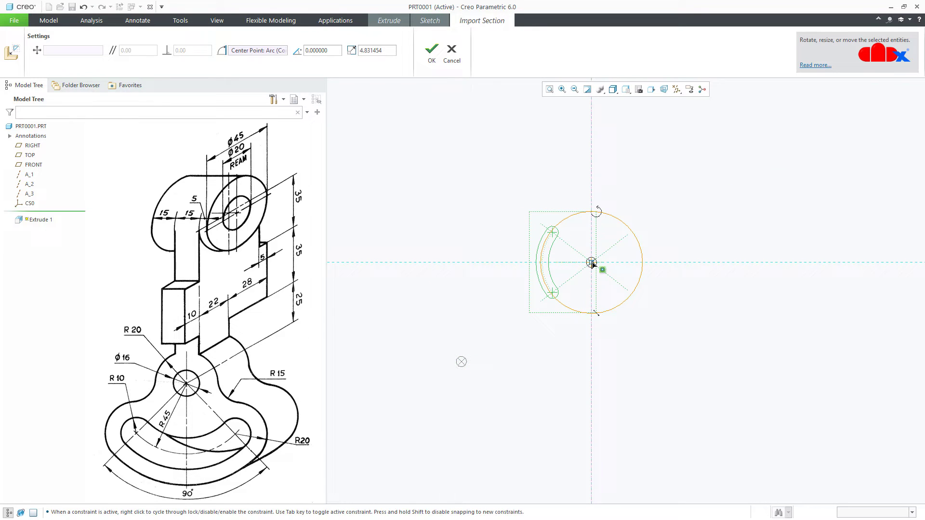
Rotate the arc slot below the circle, scale it to 15 and accept it.
{"action": "mouse_move", "coordinate": [597, 213]}
{"action": "left_mouse_down"}
{"action": "mouse_move", "coordinate": [497, 209]}
{"action": "mouse_move", "coordinate": [482, 252]}
{"action": "left_mouse_up"}
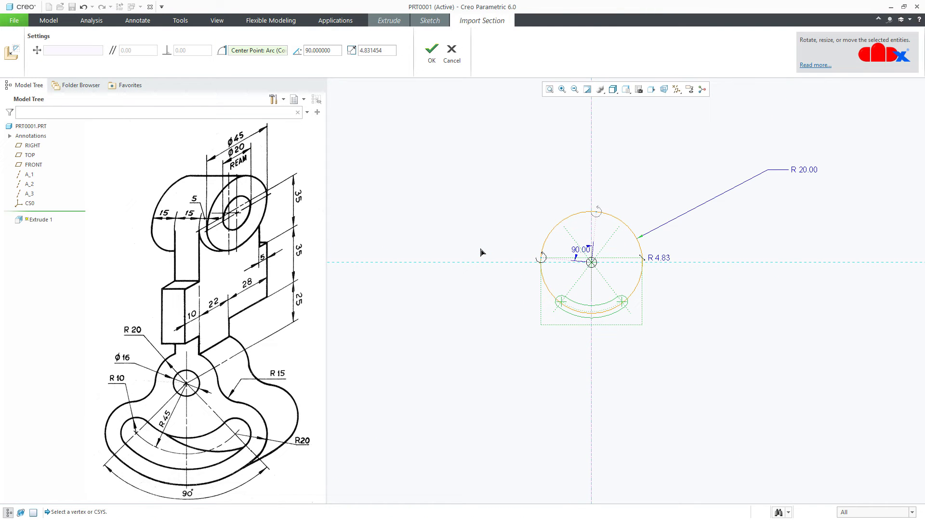
{"action": "double_click", "coordinate": [390, 51]}
{"action": "type", "text": "15"}
{"action": "key", "text": "Return"}
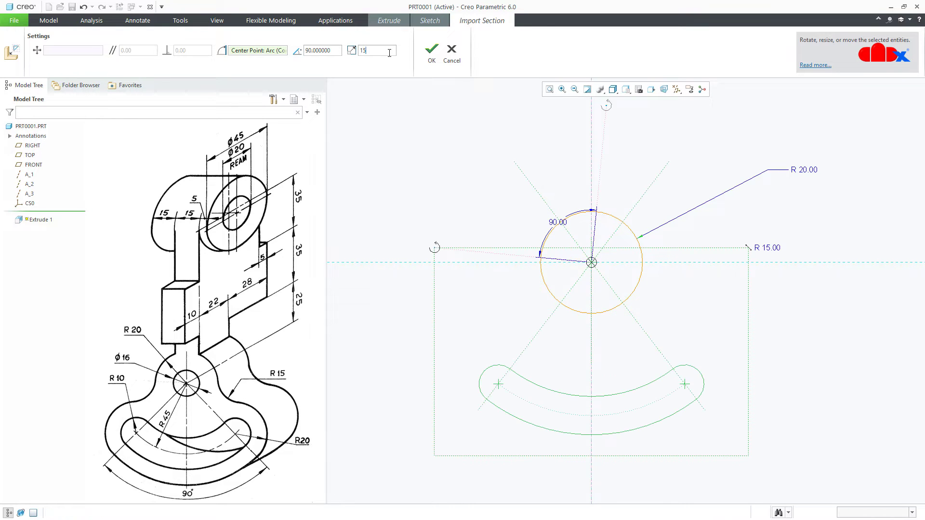
{"action": "left_click", "coordinate": [423, 57]}
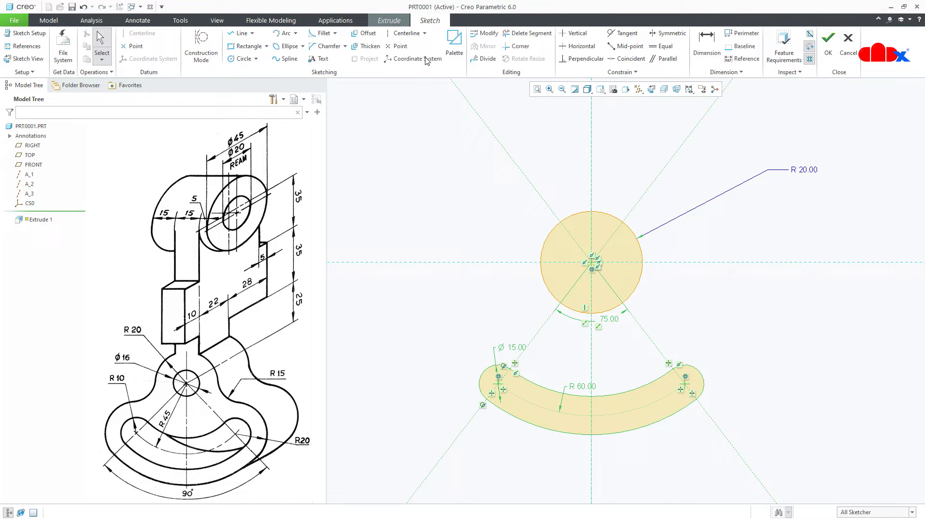
Change the slot's angle from 75 to 90 degrees and its radius from 60 to 45.
{"action": "left_click", "coordinate": [574, 90]}
{"action": "double_click", "coordinate": [616, 319]}
{"action": "type", "text": "90"}
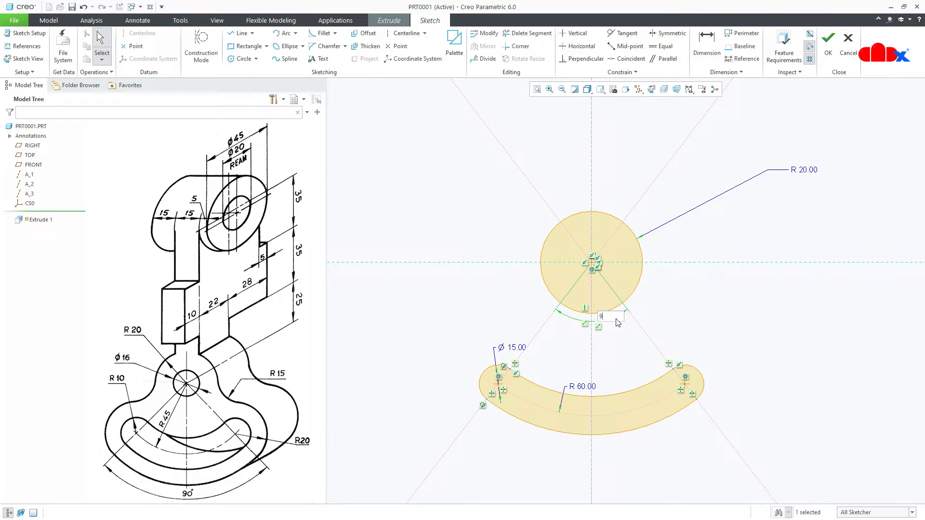
{"action": "key", "text": "Return"}
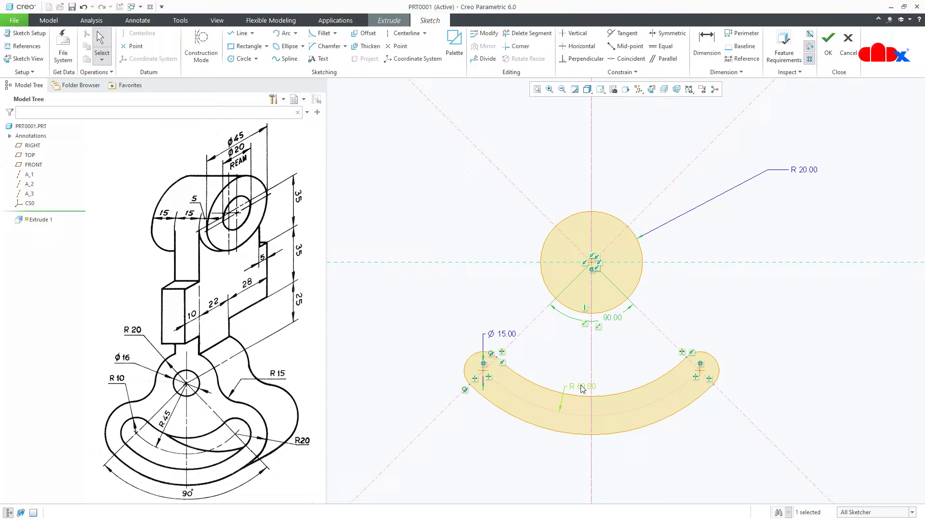
{"action": "double_click", "coordinate": [582, 385]}
{"action": "type", "text": "45"}
{"action": "key", "text": "Return"}
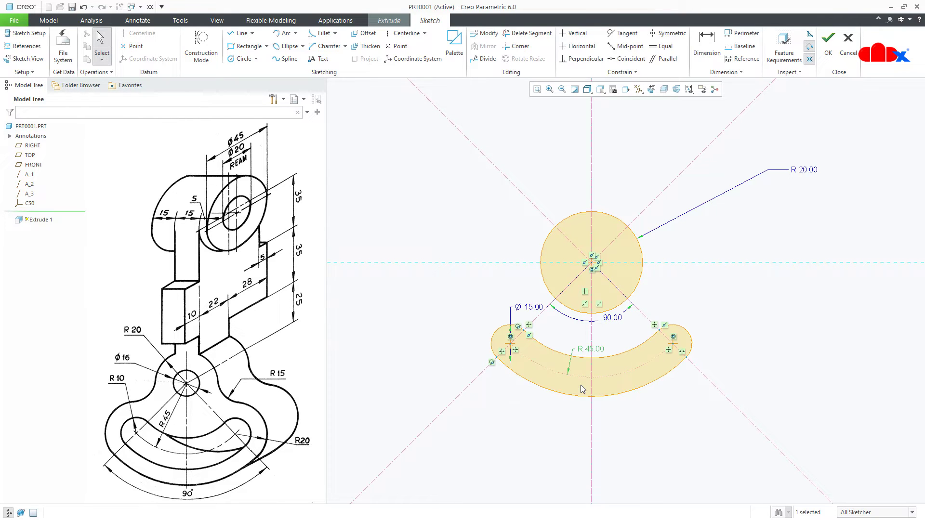
Dimension the slot's end arc, delete the conflicting Ø15 dimension, and set the end radius to 20.
{"action": "right_click", "coordinate": [531, 296]}
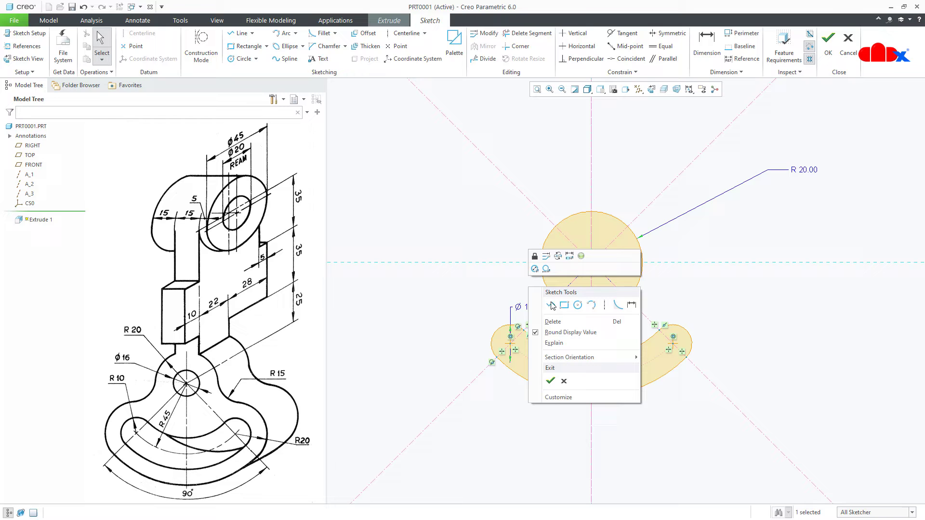
{"action": "left_click", "coordinate": [629, 306]}
{"action": "left_click", "coordinate": [503, 330]}
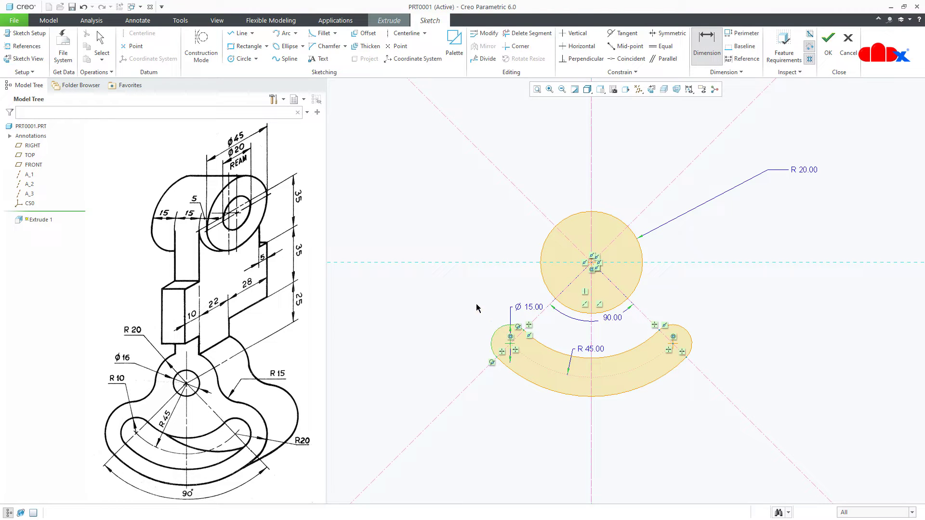
{"action": "middle_click", "coordinate": [478, 308]}
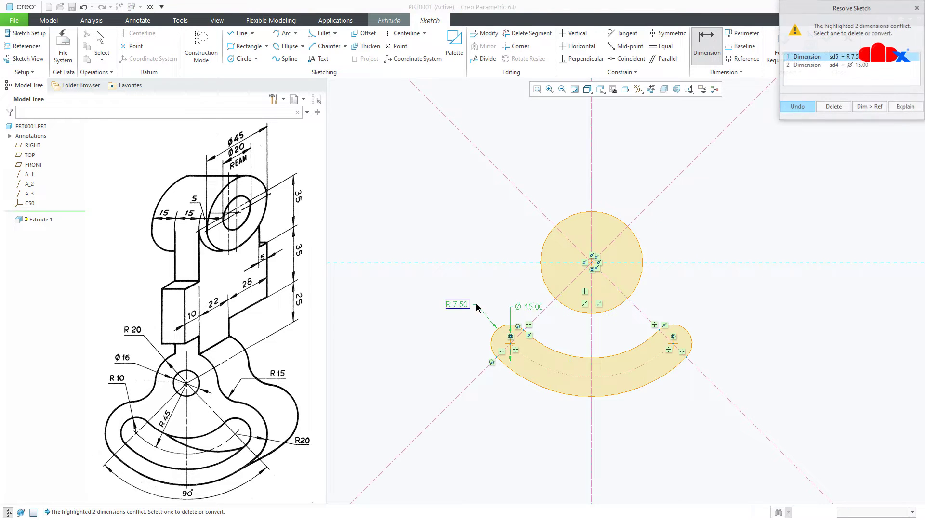
{"action": "left_click", "coordinate": [800, 65]}
{"action": "left_click", "coordinate": [829, 107]}
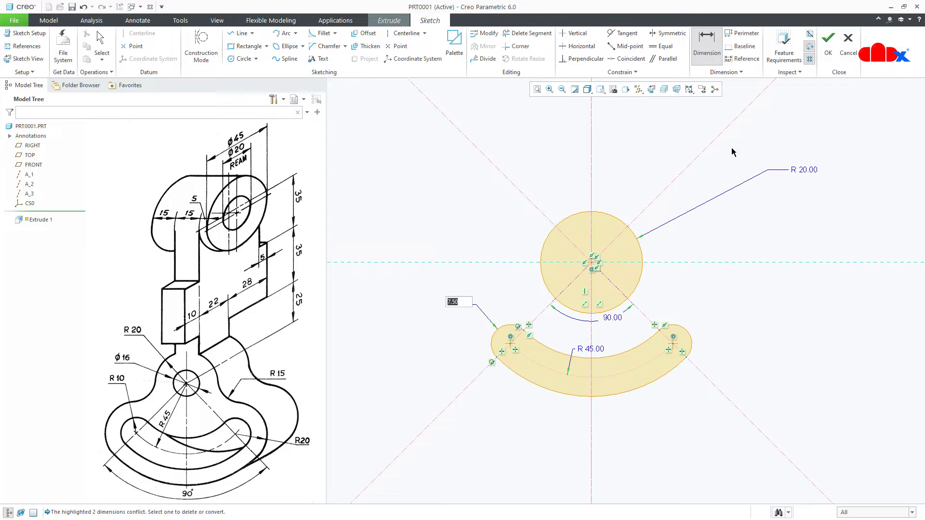
{"action": "type", "text": "20"}
{"action": "key", "text": "Return"}
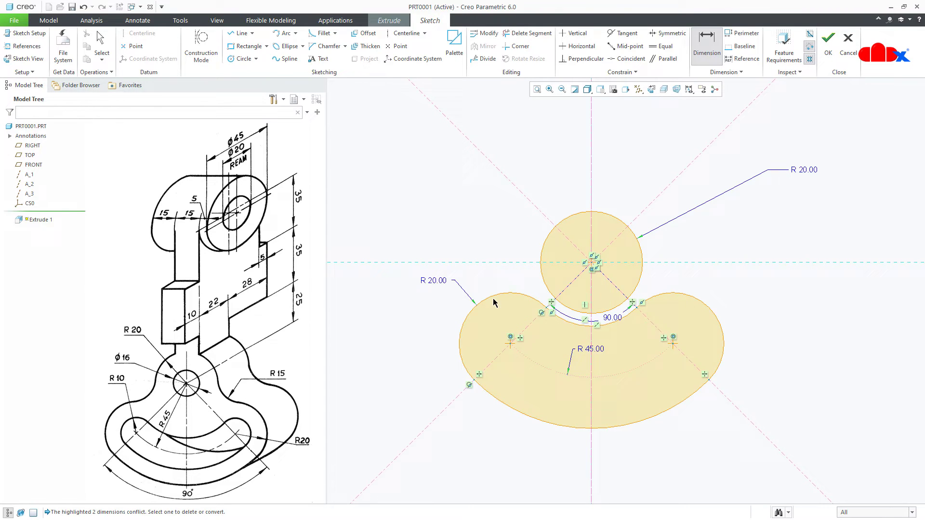
{"action": "right_click", "coordinate": [499, 282]}
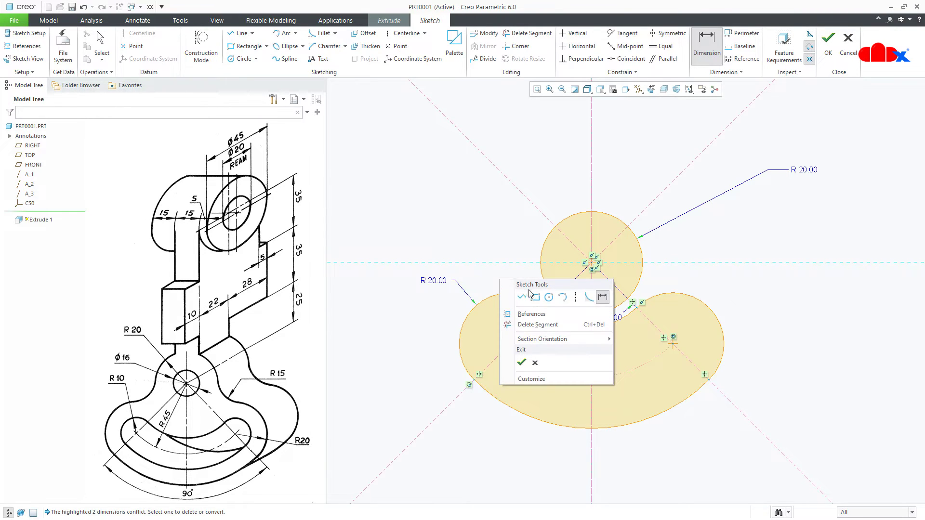
Draw a 3-point arc from the top circle to the base's right lobe, tangent to the circle.
{"action": "left_click", "coordinate": [562, 298]}
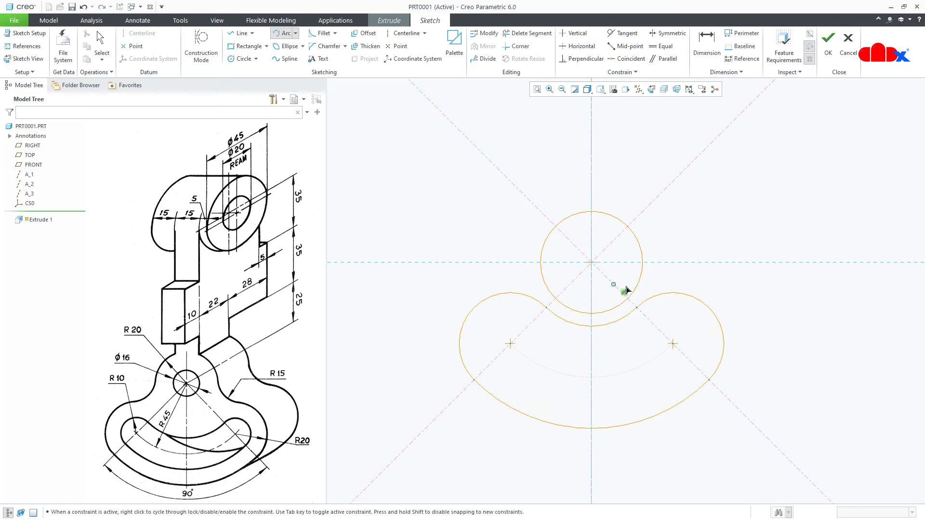
{"action": "left_click", "coordinate": [639, 243]}
{"action": "left_click", "coordinate": [683, 293]}
{"action": "left_click", "coordinate": [664, 287]}
{"action": "middle_click", "coordinate": [671, 239]}
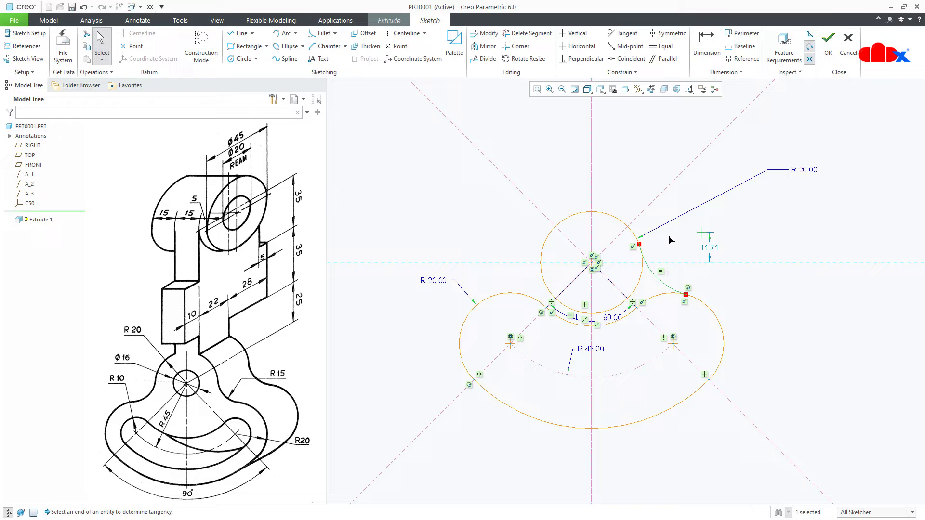
{"action": "left_click", "coordinate": [624, 32]}
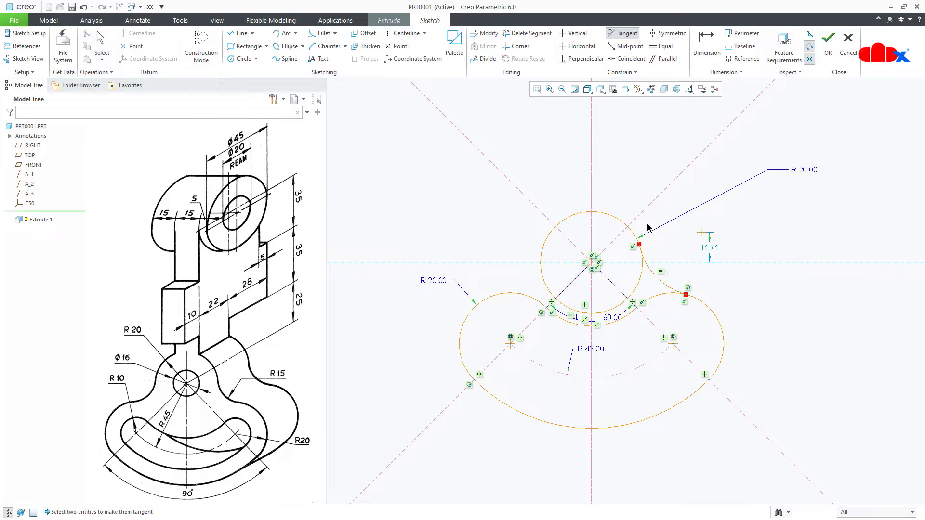
{"action": "left_click", "coordinate": [639, 246]}
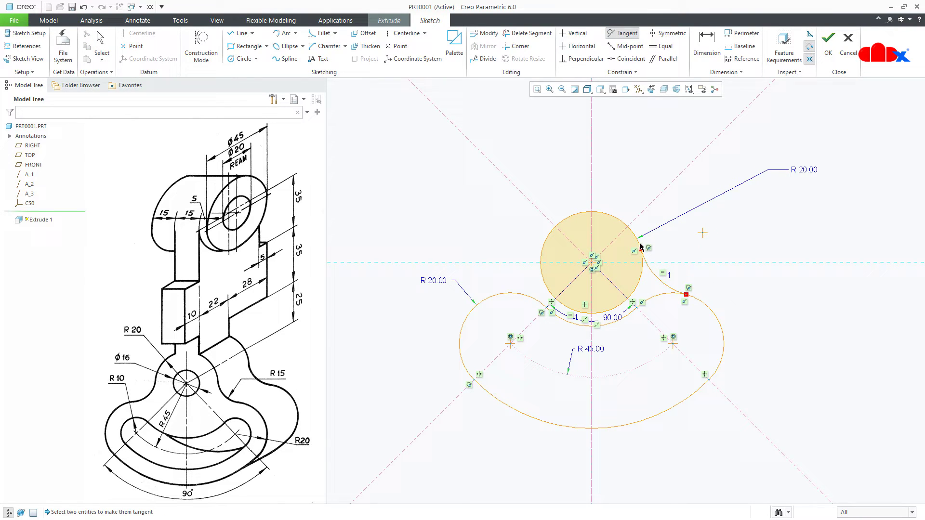
{"action": "middle_click", "coordinate": [687, 261]}
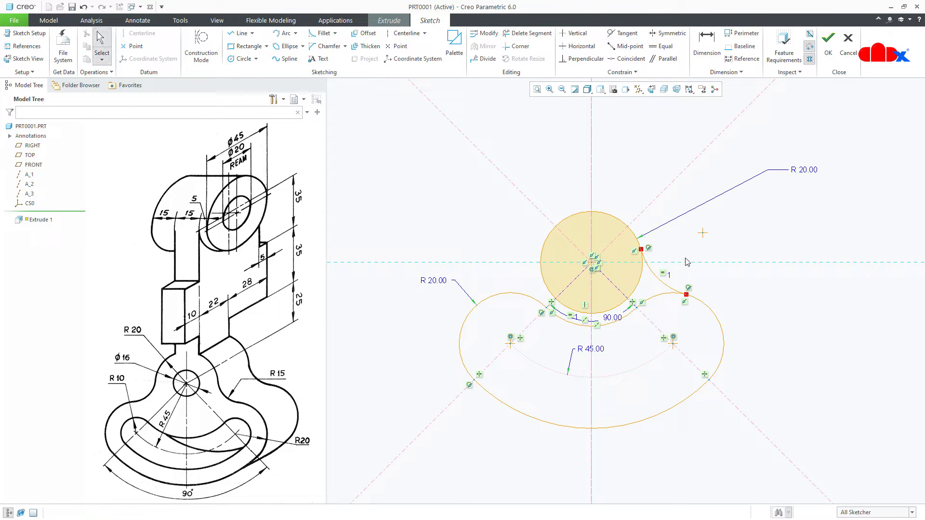
Remove the equal-radius constraint, set the connecting arc to R 15, and mirror it to the left.
{"action": "left_click", "coordinate": [663, 274]}
{"action": "key", "text": "Delete"}
{"action": "double_click", "coordinate": [628, 283]}
{"action": "type", "text": "15"}
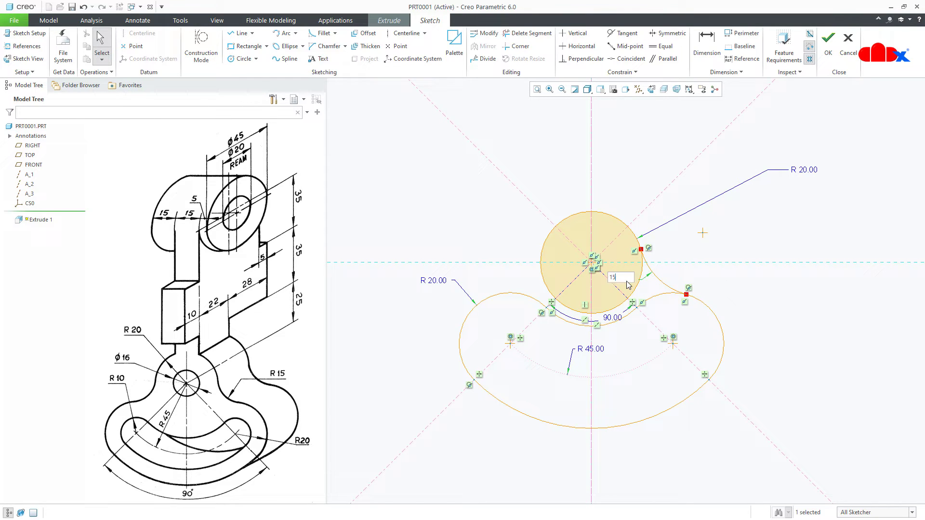
{"action": "key", "text": "Return"}
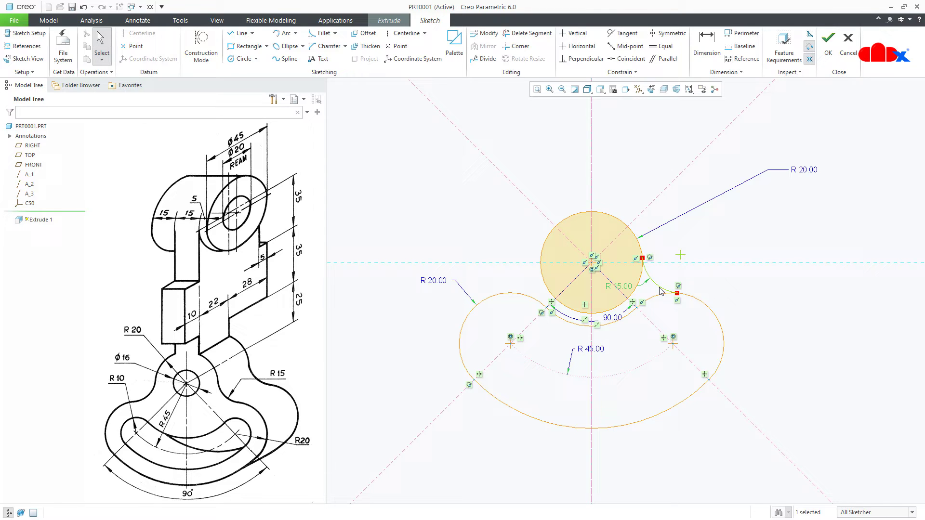
{"action": "left_click", "coordinate": [660, 290]}
{"action": "left_click", "coordinate": [488, 47]}
{"action": "left_click", "coordinate": [592, 136]}
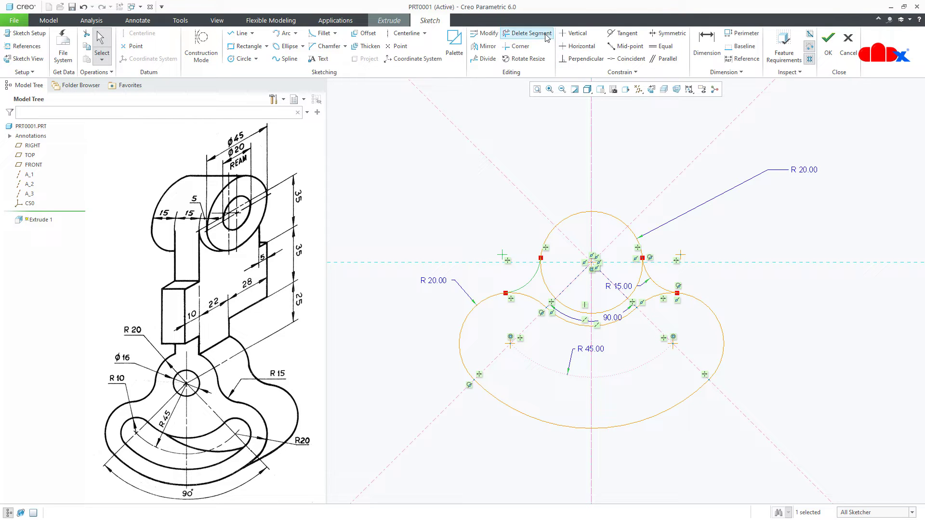
Trim the overlapping arc pieces inside the circles, leaving one closed base outline.
{"action": "left_click", "coordinate": [530, 34]}
{"action": "left_click_drag", "start_coordinate": [557, 273], "coordinate": [588, 304]}
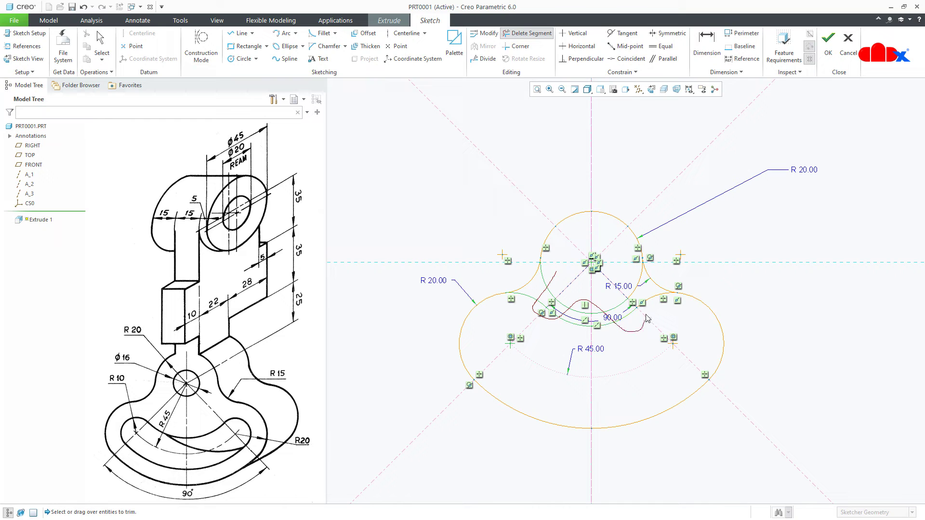
{"action": "left_click_drag", "start_coordinate": [587, 303], "coordinate": [629, 291]}
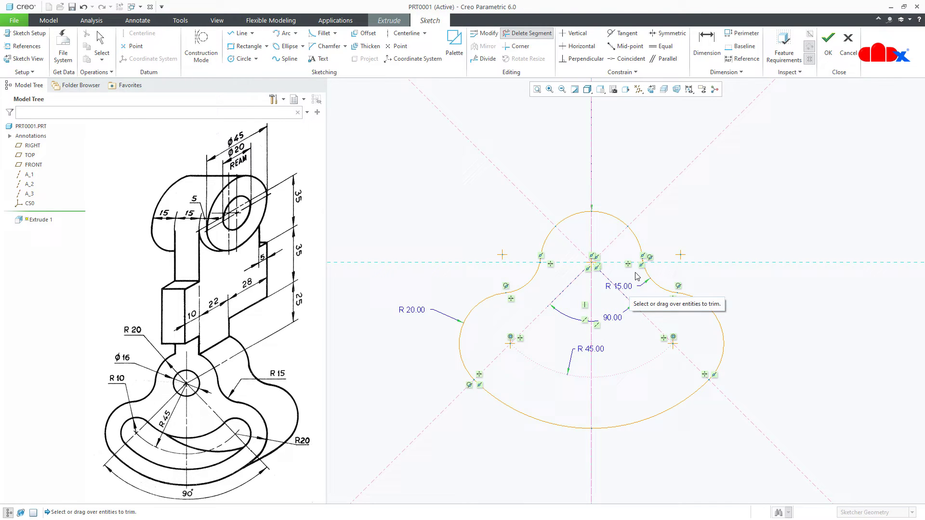
{"action": "scroll", "coordinate": [630, 291], "scroll_direction": "up", "scroll_amount": 3}
{"action": "scroll", "coordinate": [640, 279], "scroll_direction": "up", "scroll_amount": 3}
{"action": "scroll", "coordinate": [657, 263], "scroll_direction": "up", "scroll_amount": 3}
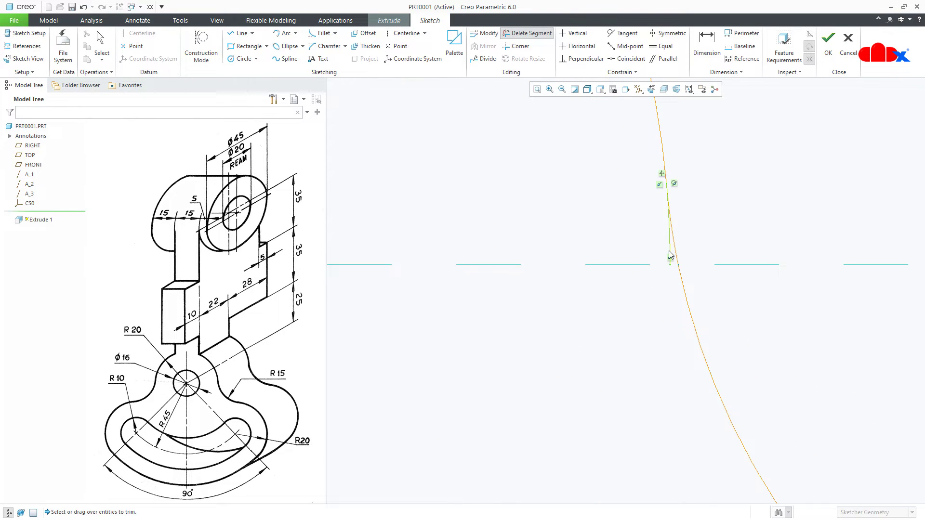
{"action": "scroll", "coordinate": [651, 310], "scroll_direction": "down", "scroll_amount": 3}
{"action": "scroll", "coordinate": [625, 317], "scroll_direction": "down", "scroll_amount": 2}
{"action": "scroll", "coordinate": [474, 315], "scroll_direction": "up", "scroll_amount": 3}
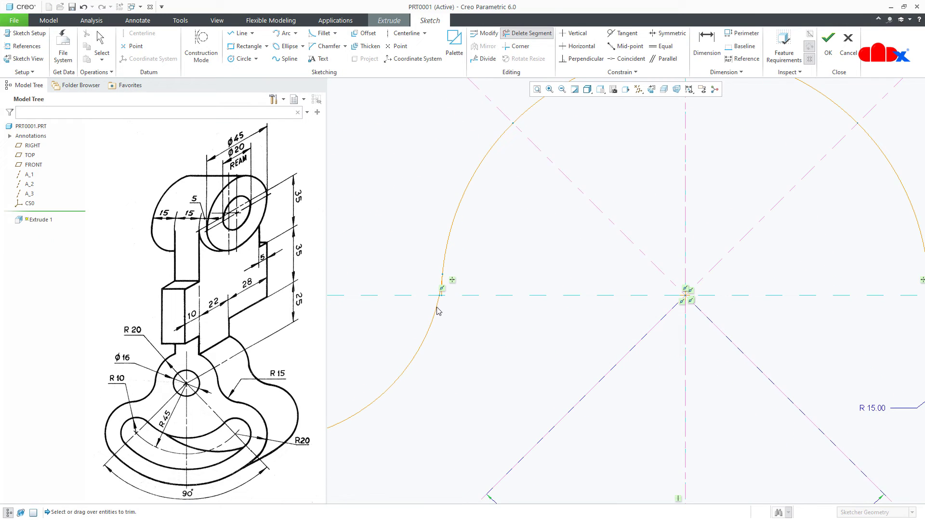
{"action": "scroll", "coordinate": [438, 310], "scroll_direction": "up", "scroll_amount": 3}
{"action": "scroll", "coordinate": [448, 301], "scroll_direction": "up", "scroll_amount": 2}
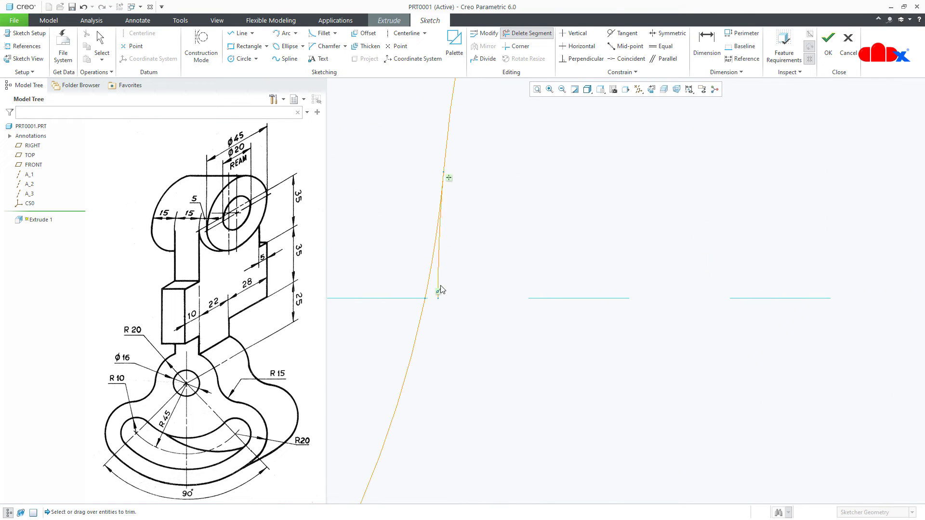
{"action": "middle_click", "coordinate": [481, 308]}
{"action": "scroll", "coordinate": [479, 308], "scroll_direction": "down", "scroll_amount": 3}
{"action": "scroll", "coordinate": [481, 313], "scroll_direction": "down", "scroll_amount": 2}
{"action": "scroll", "coordinate": [488, 321], "scroll_direction": "down", "scroll_amount": 2}
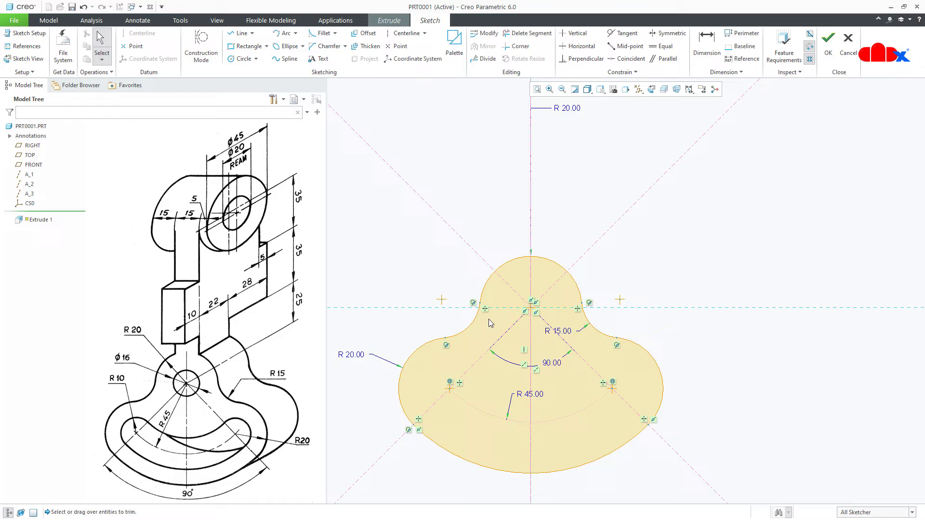
{"action": "scroll", "coordinate": [497, 326], "scroll_direction": "down", "scroll_amount": 2}
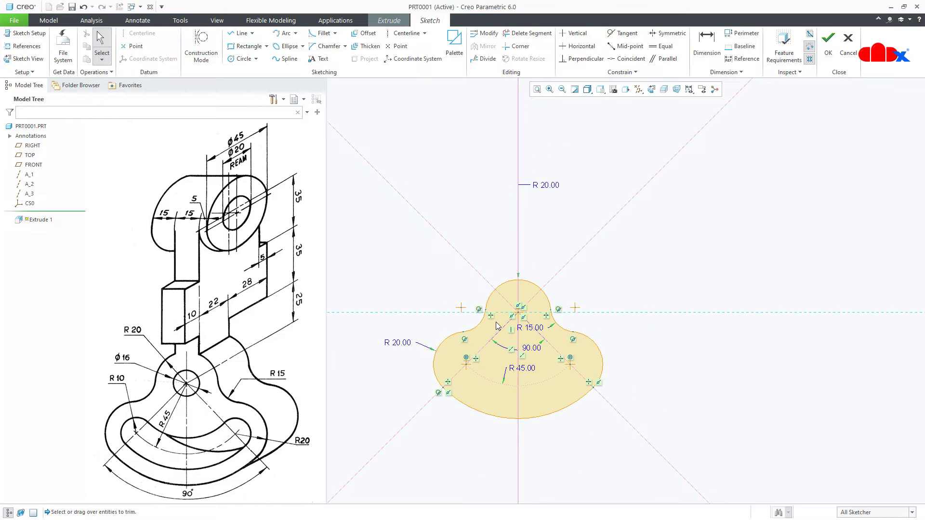
{"action": "right_click", "coordinate": [636, 357]}
Accept the sketch, set the extrusion depth to 20, and finish Extrude 1.
{"action": "left_click", "coordinate": [658, 440]}
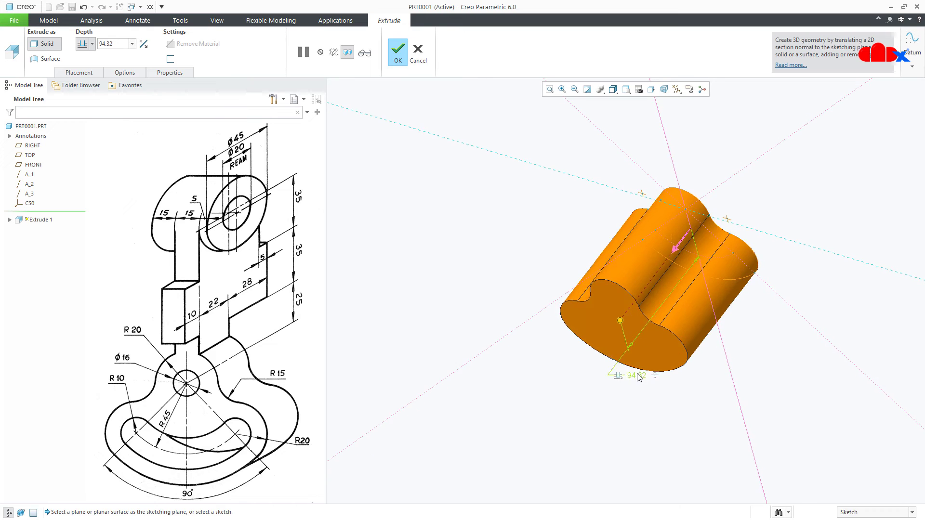
{"action": "double_click", "coordinate": [635, 372]}
{"action": "type", "text": "20"}
{"action": "key", "text": "Return"}
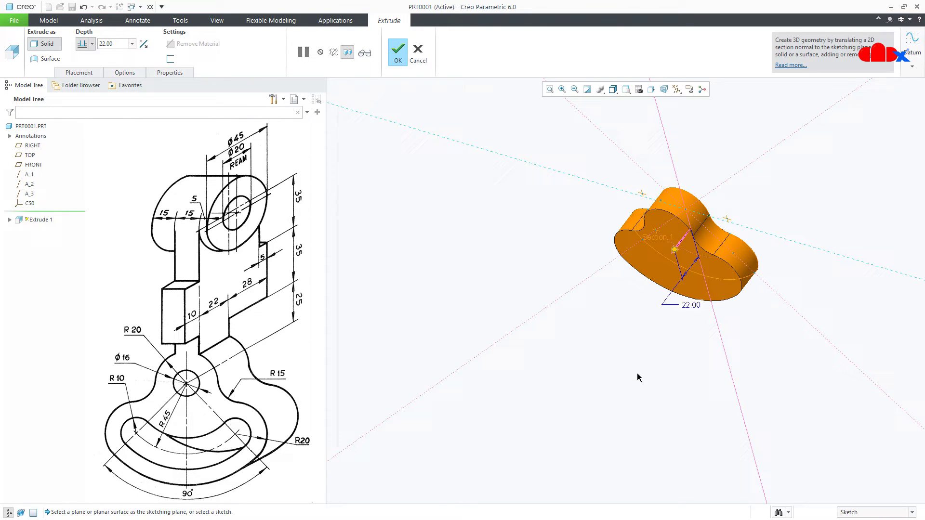
{"action": "middle_click", "coordinate": [637, 376]}
{"action": "left_click", "coordinate": [637, 373]}
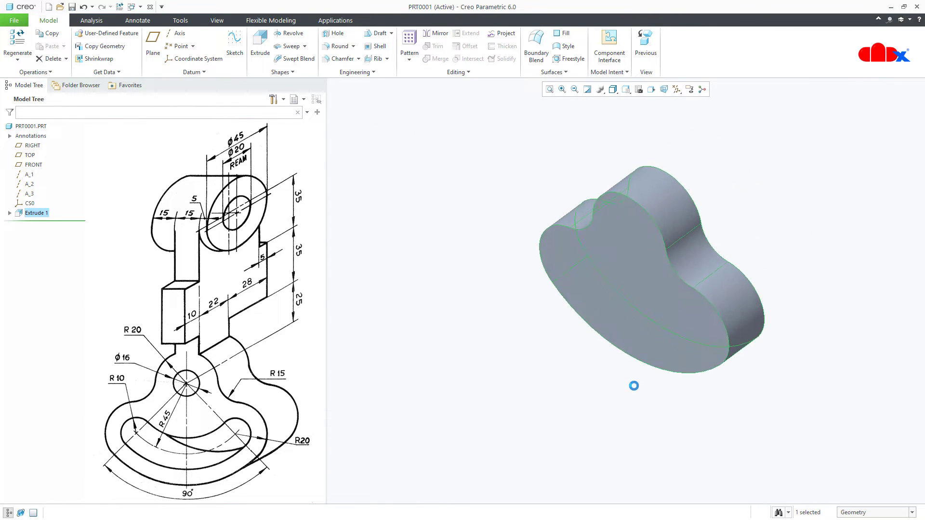
{"action": "middle_click_drag", "start_coordinate": [637, 373], "coordinate": [631, 454]}
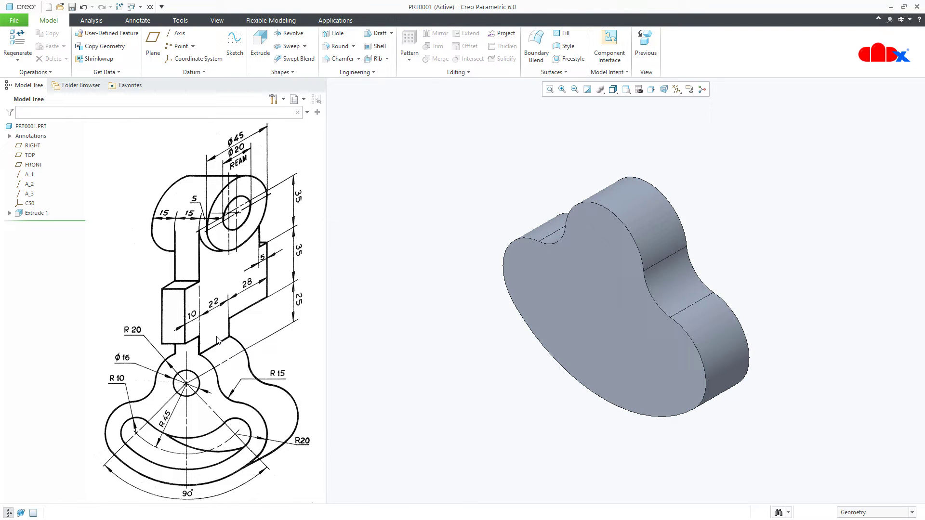
Start a second extrude on the base's flat face and draw a vertical centreline.
{"action": "left_click", "coordinate": [260, 43]}
{"action": "left_click", "coordinate": [560, 285]}
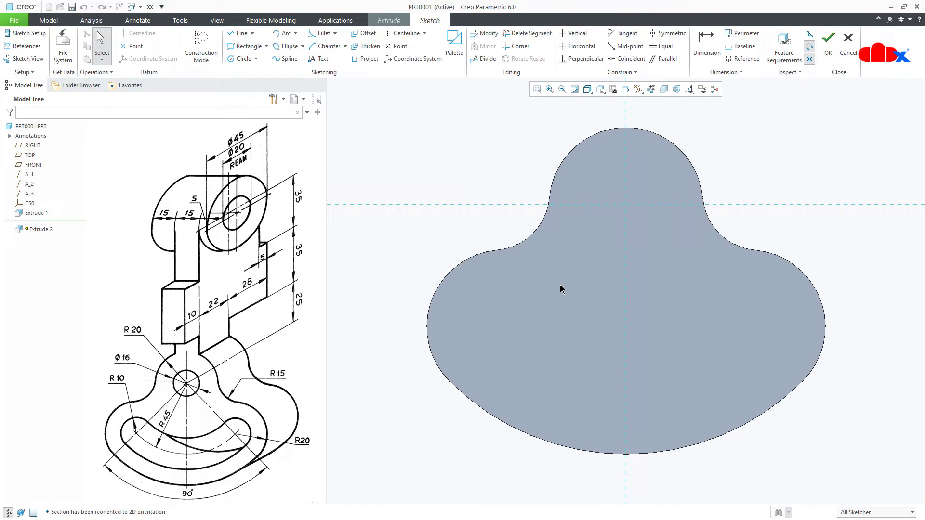
{"action": "right_click", "coordinate": [559, 284]}
{"action": "left_click", "coordinate": [625, 303]}
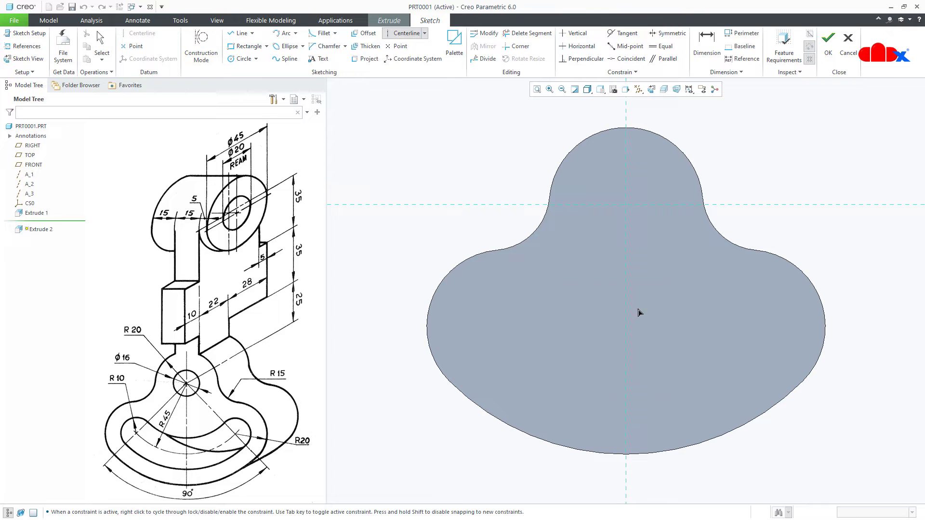
{"action": "left_click", "coordinate": [626, 324]}
{"action": "left_click", "coordinate": [636, 306]}
{"action": "middle_click", "coordinate": [657, 286]}
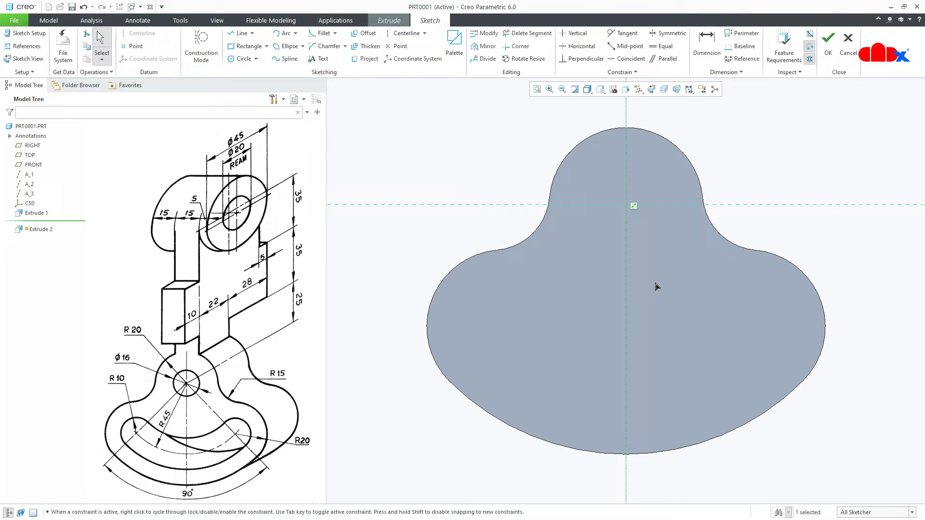
Draw a rectangle on the top lobe and dimension it 15 wide by 25 tall.
{"action": "left_click", "coordinate": [248, 47]}
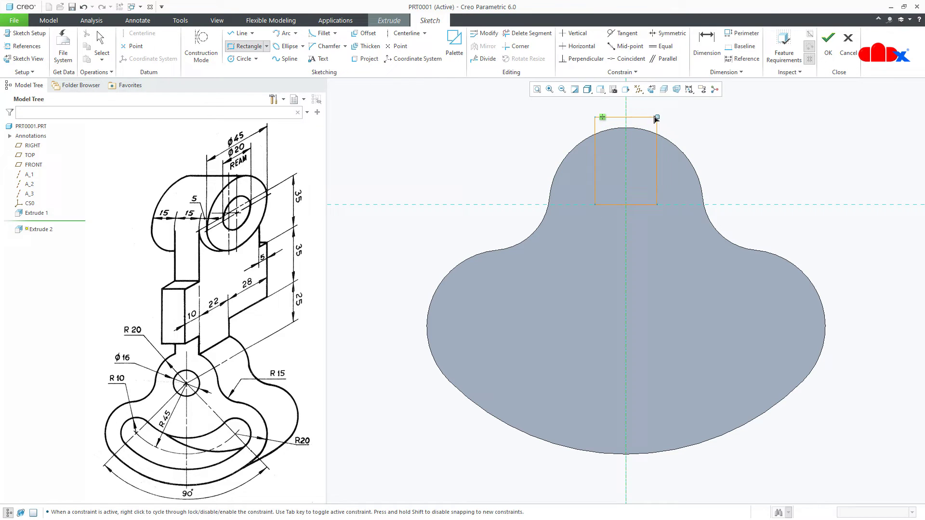
{"action": "left_click", "coordinate": [657, 102]}
{"action": "middle_click", "coordinate": [683, 202]}
{"action": "scroll", "coordinate": [623, 290], "scroll_direction": "up", "scroll_amount": 3}
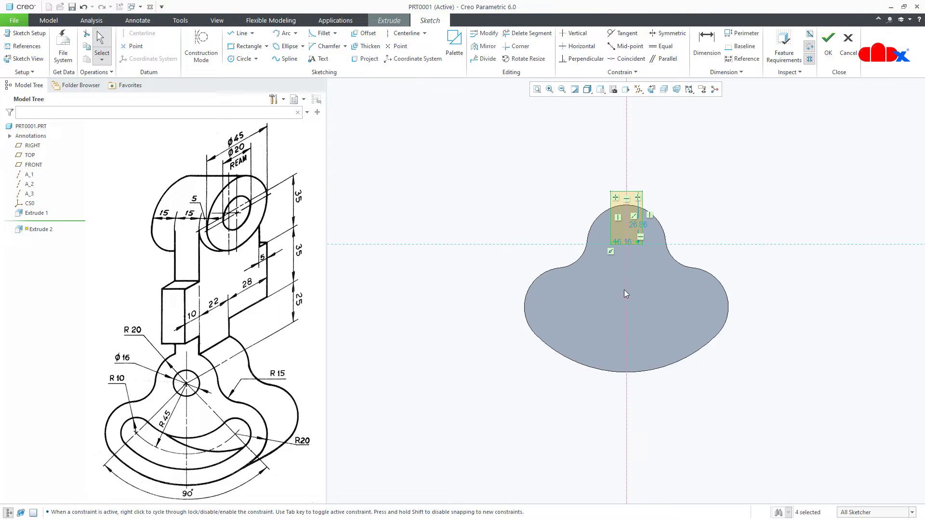
{"action": "scroll", "coordinate": [643, 205], "scroll_direction": "down", "scroll_amount": 2}
{"action": "scroll", "coordinate": [643, 205], "scroll_direction": "down", "scroll_amount": 2}
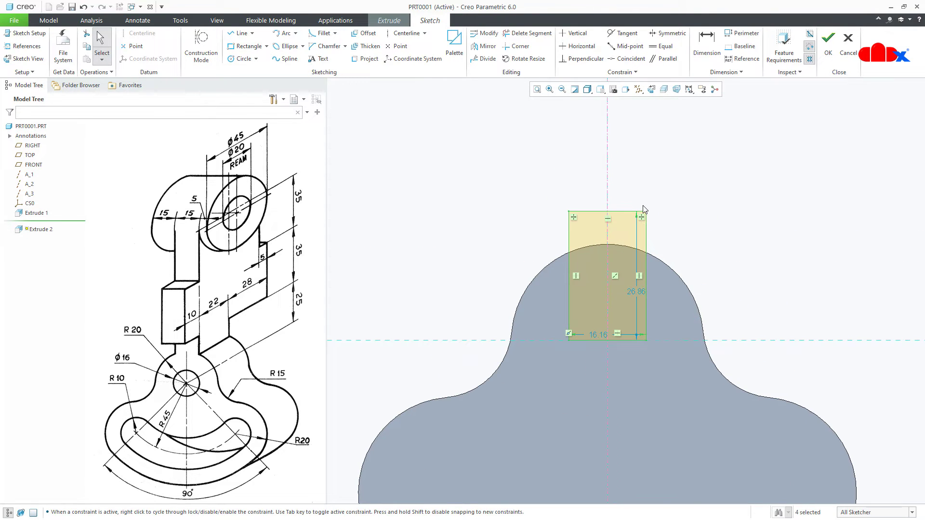
{"action": "double_click", "coordinate": [601, 337]}
{"action": "type", "text": "15"}
{"action": "key", "text": "Return"}
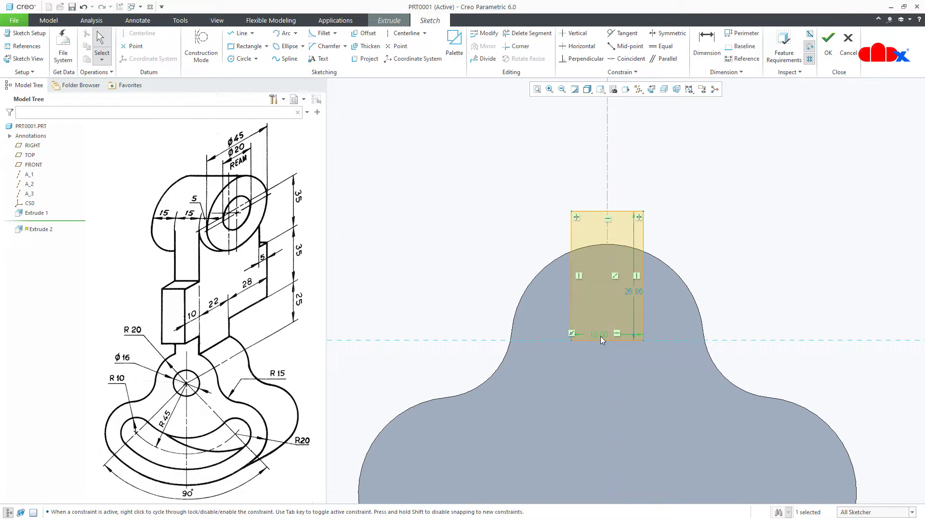
{"action": "double_click", "coordinate": [636, 293]}
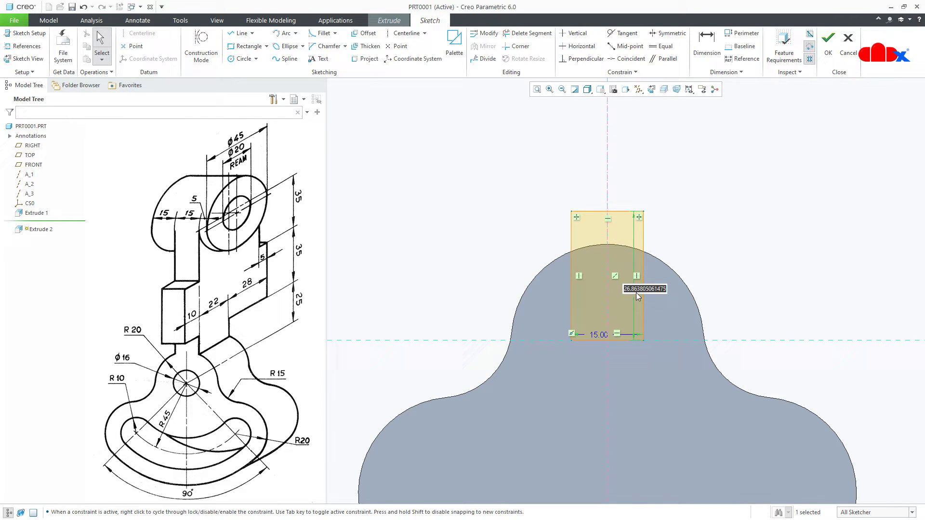
{"action": "type", "text": "25"}
{"action": "key", "text": "Return"}
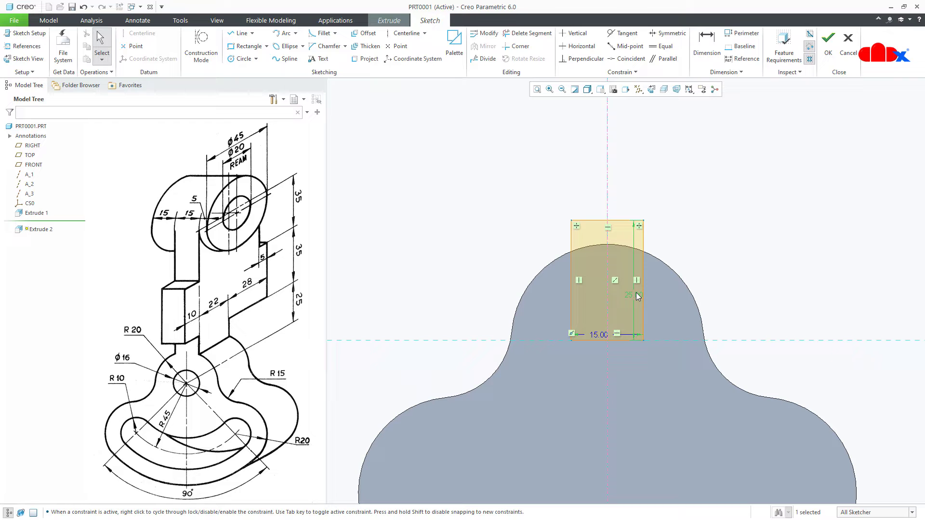
Extrude the rectangle in the flipped direction, up to the base's large face.
{"action": "right_click", "coordinate": [636, 294]}
{"action": "left_click", "coordinate": [658, 418]}
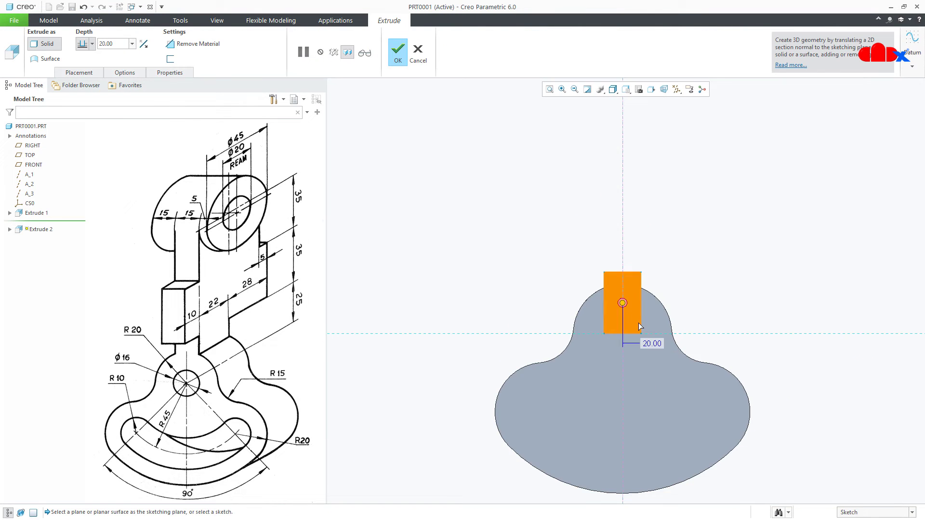
{"action": "middle_click_drag", "start_coordinate": [637, 323], "coordinate": [581, 366]}
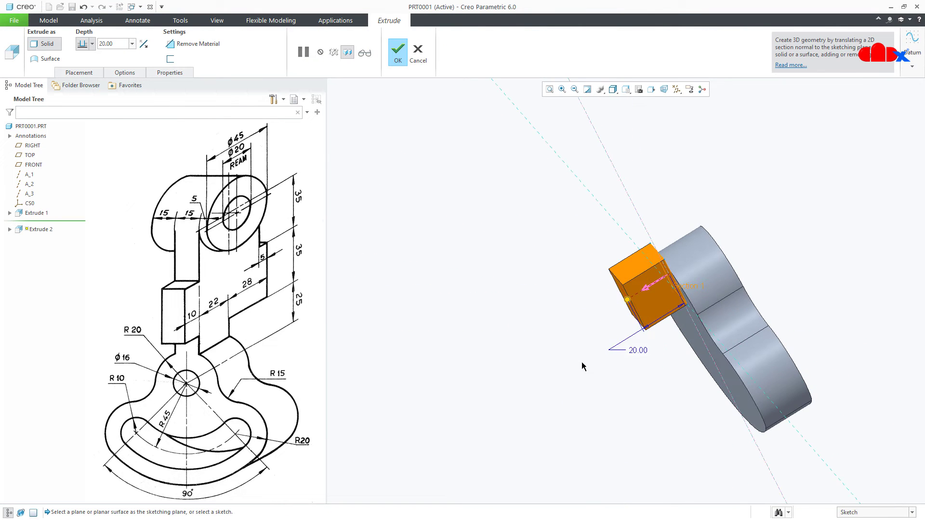
{"action": "left_click", "coordinate": [649, 289]}
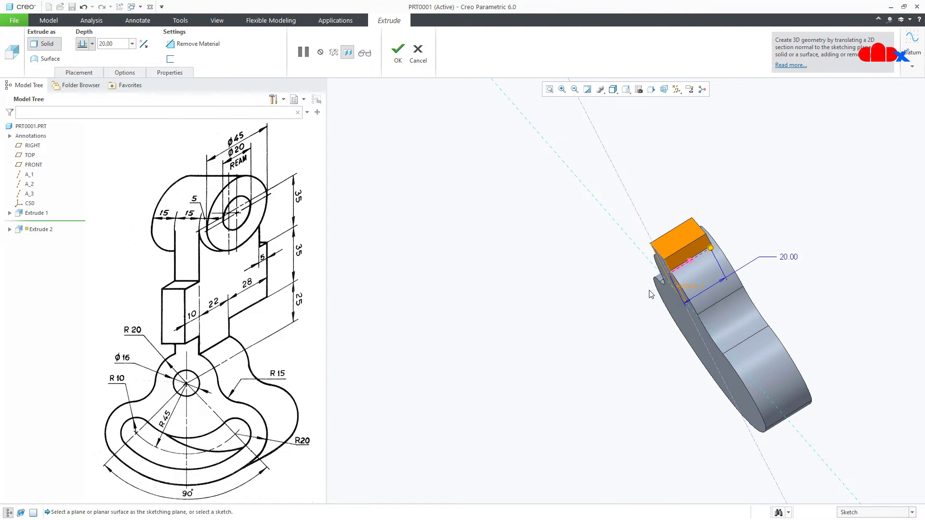
{"action": "right_click", "coordinate": [711, 251]}
{"action": "left_click", "coordinate": [726, 304]}
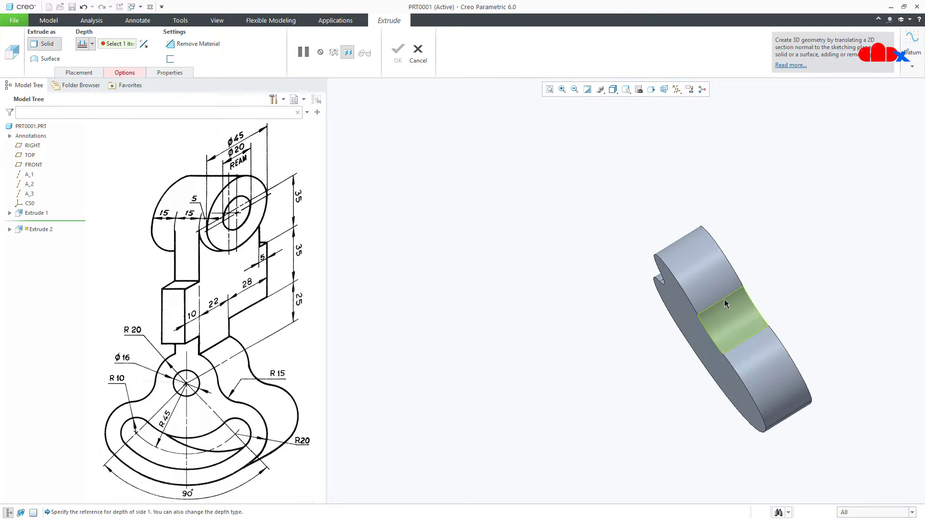
{"action": "middle_click_drag", "start_coordinate": [726, 303], "coordinate": [687, 320]}
{"action": "left_click", "coordinate": [753, 273]}
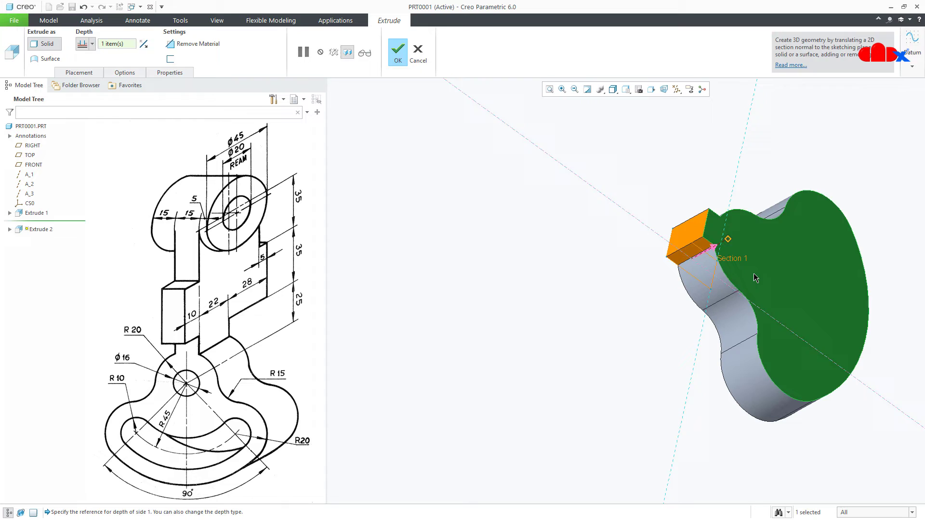
{"action": "middle_click", "coordinate": [754, 274]}
{"action": "key", "text": "ctrl+d"}
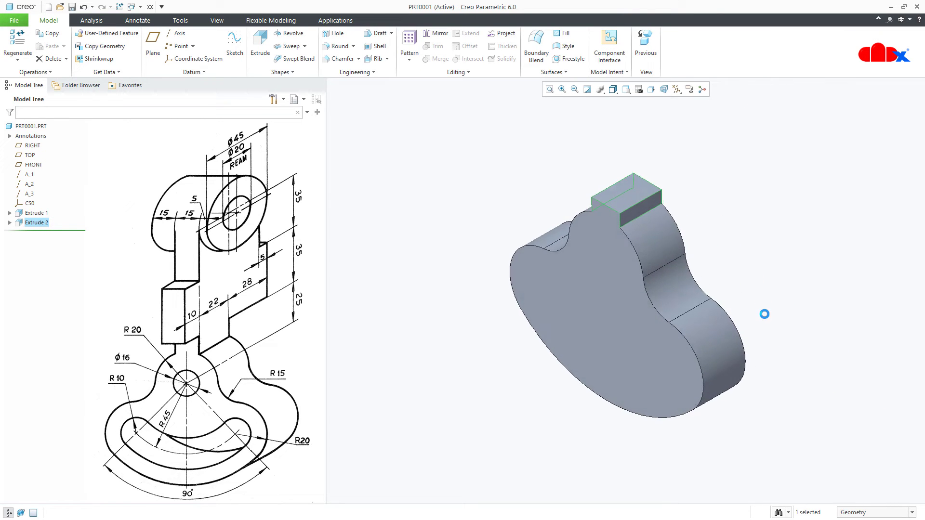
{"action": "left_click", "coordinate": [766, 318]}
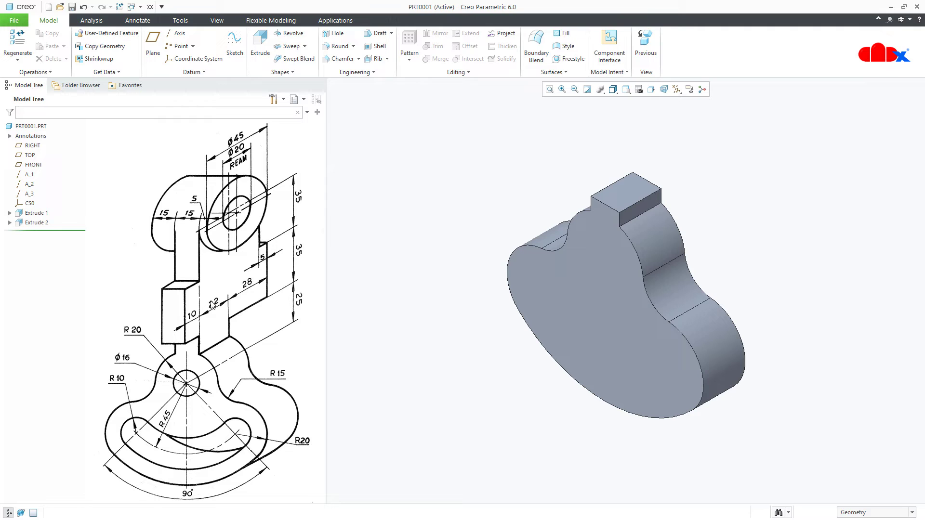
Start a third extrude sketched on the block's small front face.
{"action": "left_click", "coordinate": [262, 50]}
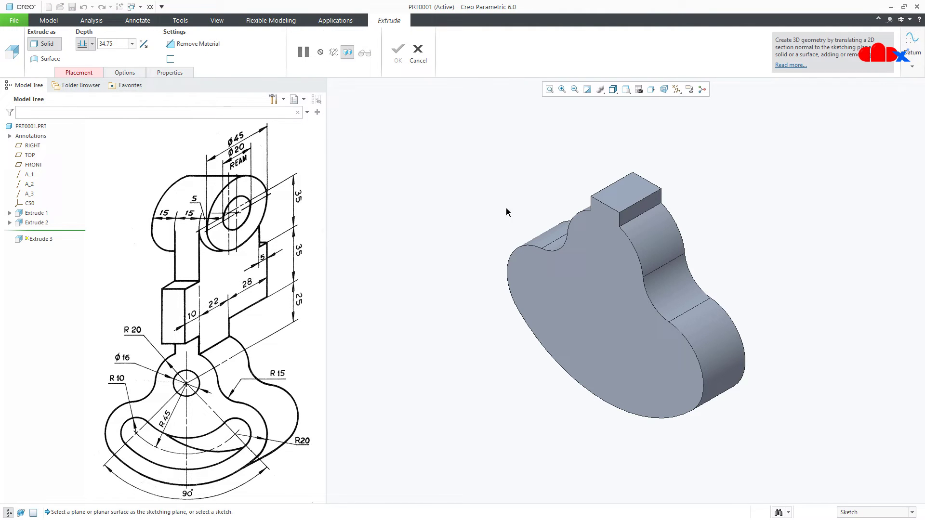
{"action": "left_click", "coordinate": [623, 218]}
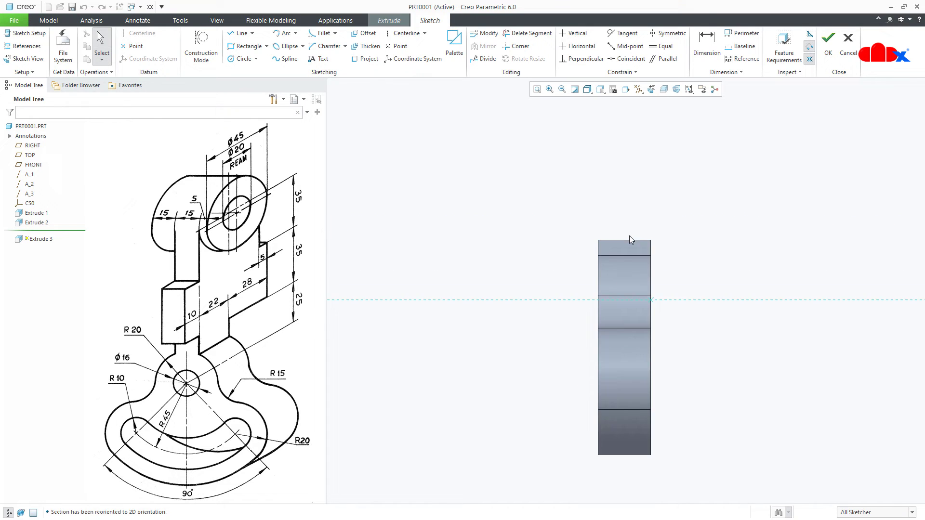
{"action": "right_click", "coordinate": [629, 234]}
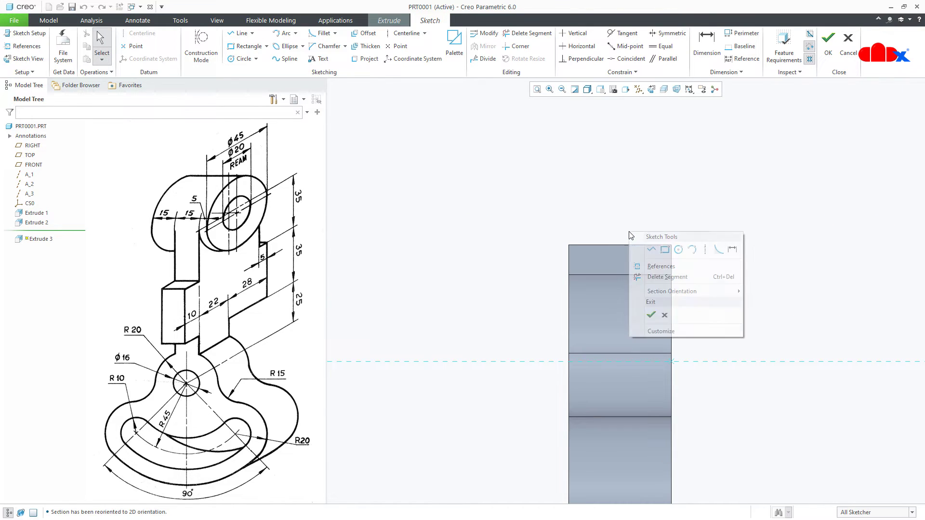
{"action": "left_click", "coordinate": [650, 249]}
Draw the closed stepped outline with a step on each side, resting on the block's top.
{"action": "left_click", "coordinate": [568, 245]}
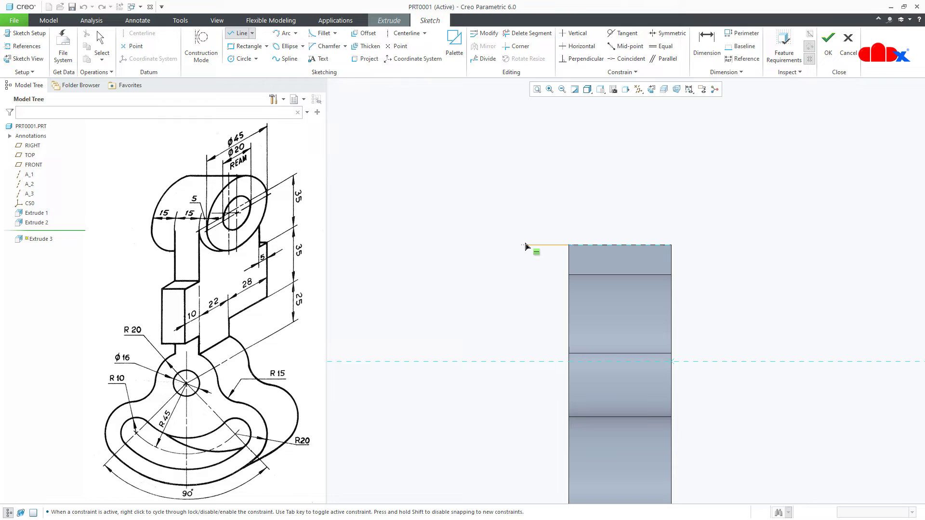
{"action": "left_click", "coordinate": [525, 244]}
{"action": "left_click", "coordinate": [525, 165]}
{"action": "left_click", "coordinate": [568, 165]}
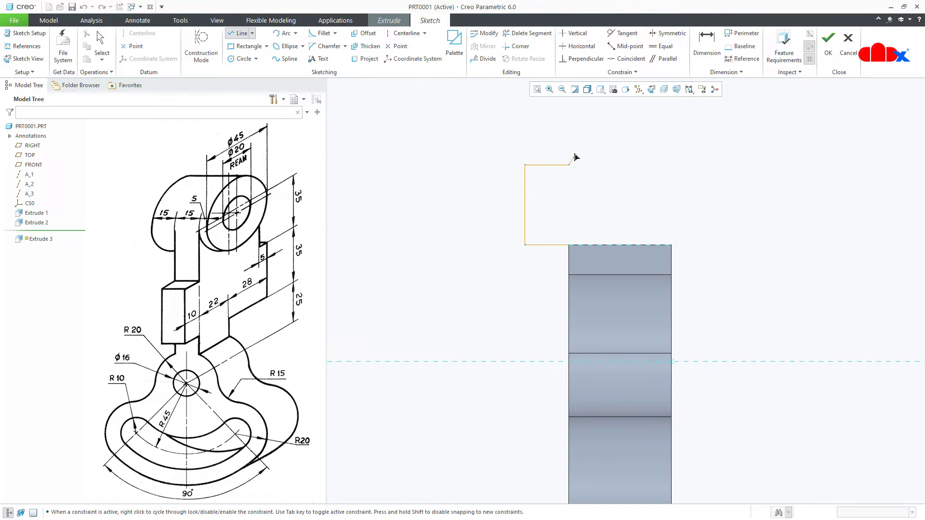
{"action": "left_click", "coordinate": [569, 108]}
{"action": "left_click", "coordinate": [715, 108]}
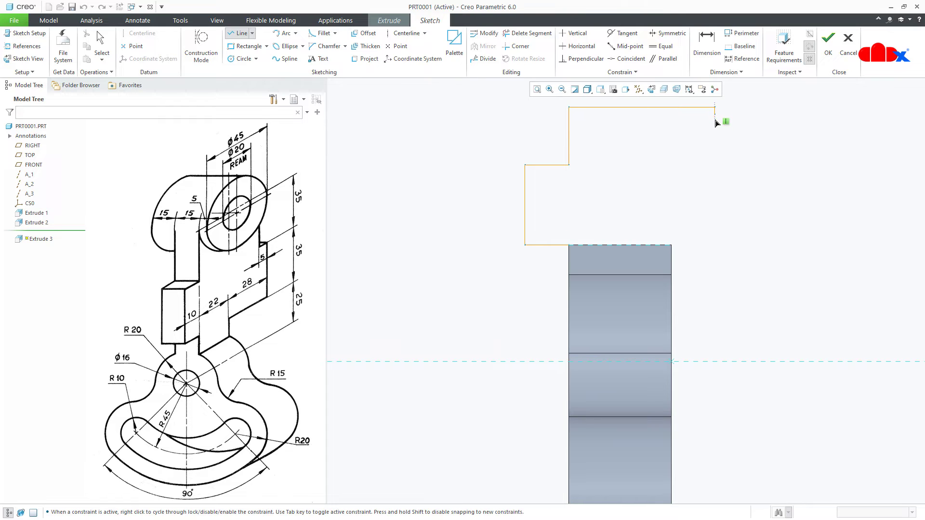
{"action": "left_click", "coordinate": [715, 165]}
{"action": "left_click", "coordinate": [731, 166]}
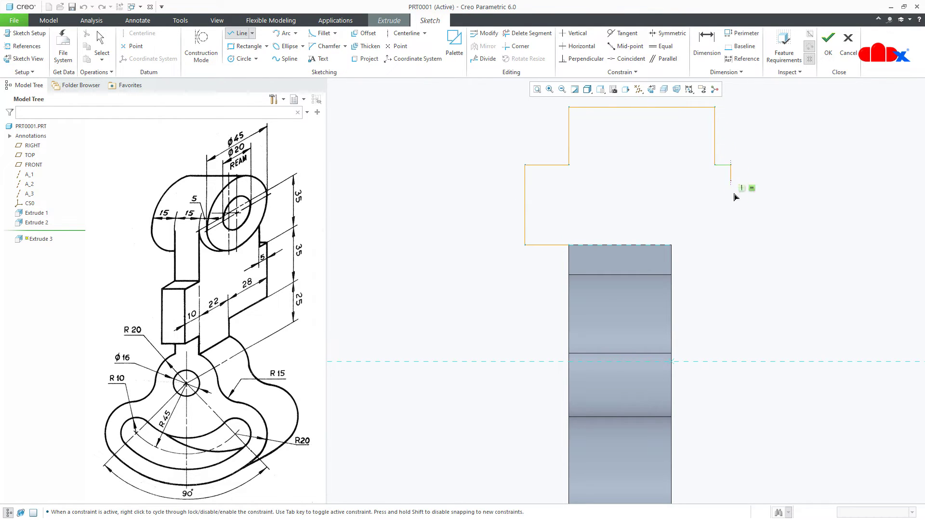
{"action": "left_click", "coordinate": [730, 244]}
{"action": "left_click", "coordinate": [569, 245]}
Close the stepped profile and set its offset to 10 and both tier heights to 35.
{"action": "middle_click", "coordinate": [599, 215]}
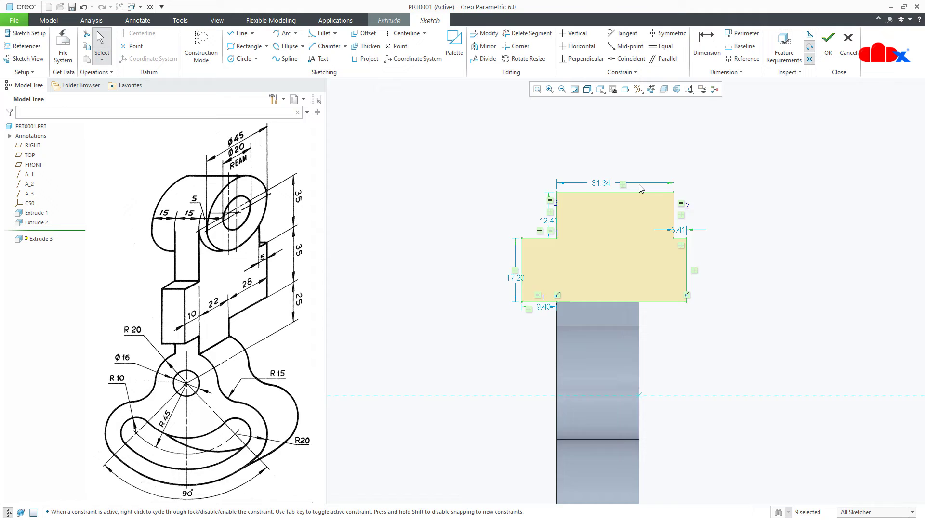
{"action": "scroll", "coordinate": [639, 188], "scroll_direction": "up", "scroll_amount": 2}
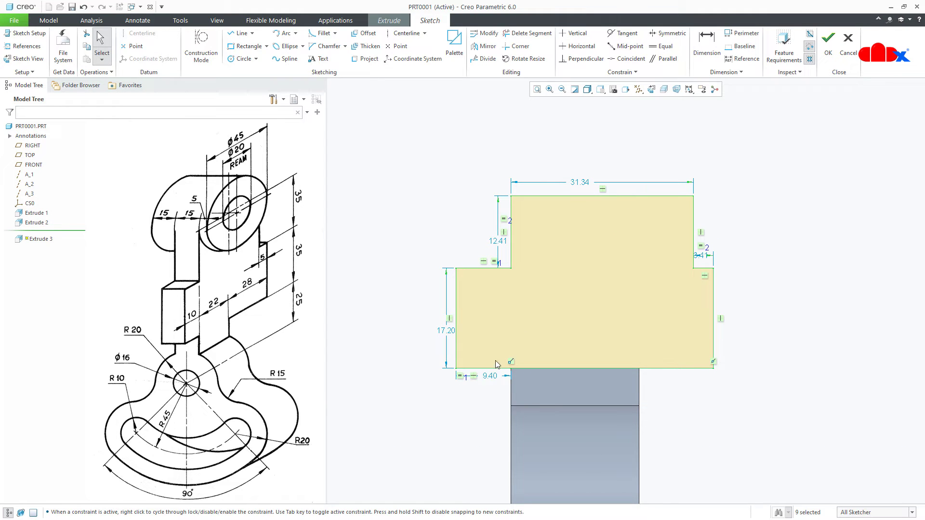
{"action": "double_click", "coordinate": [492, 377]}
{"action": "type", "text": "10"}
{"action": "key", "text": "Return"}
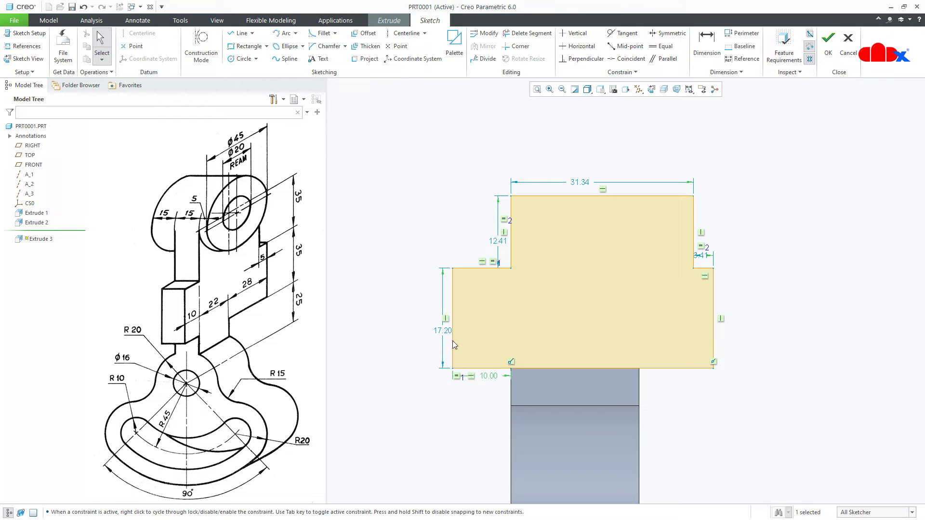
{"action": "double_click", "coordinate": [447, 336]}
{"action": "type", "text": "35"}
{"action": "key", "text": "Return"}
{"action": "double_click", "coordinate": [498, 139]}
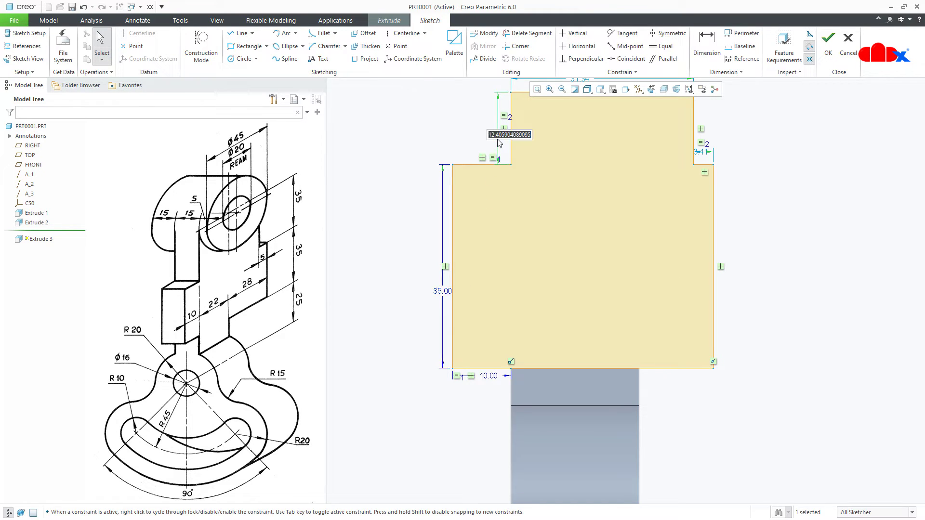
{"action": "type", "text": "35"}
{"action": "key", "text": "Return"}
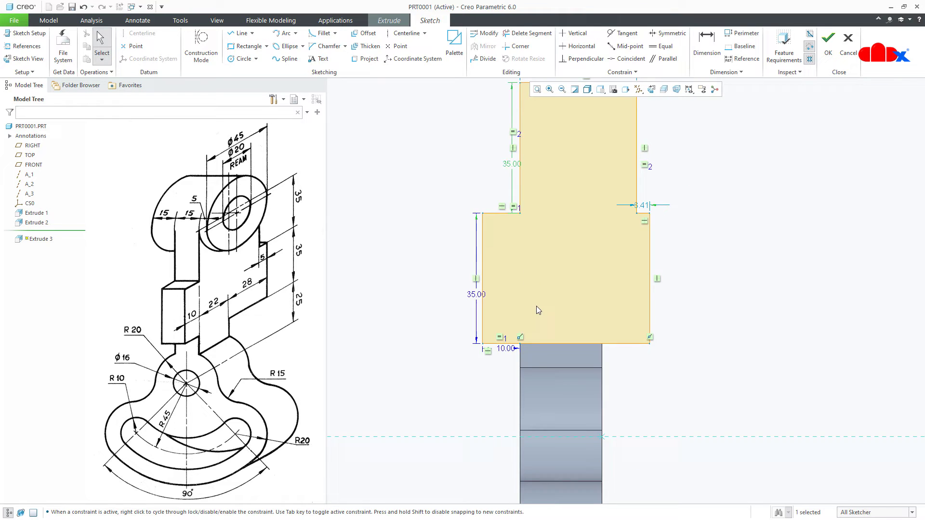
Set the profile's top width to 45 and the step to 5.
{"action": "scroll", "coordinate": [559, 267], "scroll_direction": "up", "scroll_amount": 3}
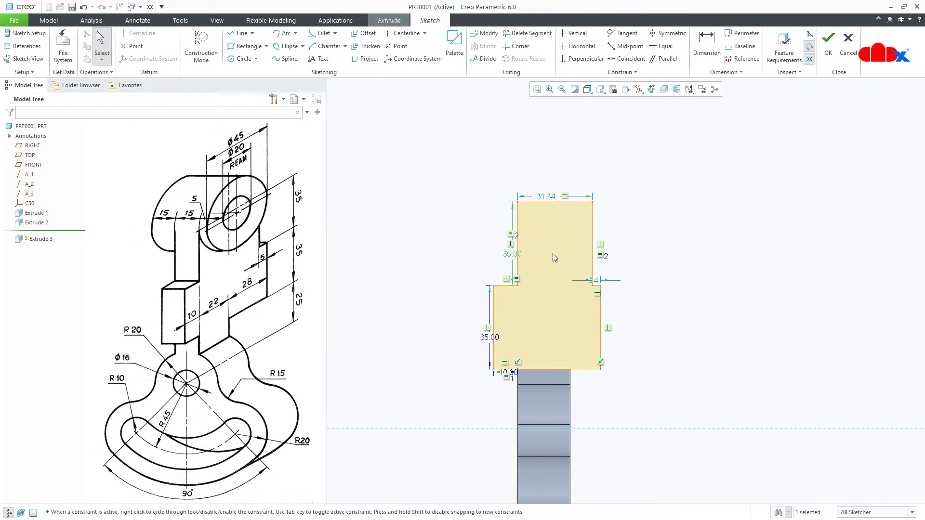
{"action": "double_click", "coordinate": [548, 166]}
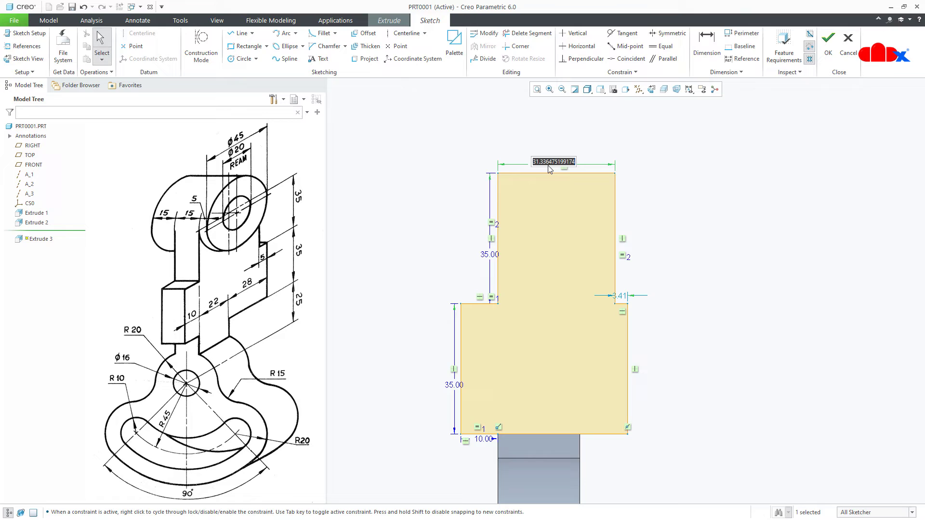
{"action": "type", "text": "45"}
{"action": "key", "text": "Return"}
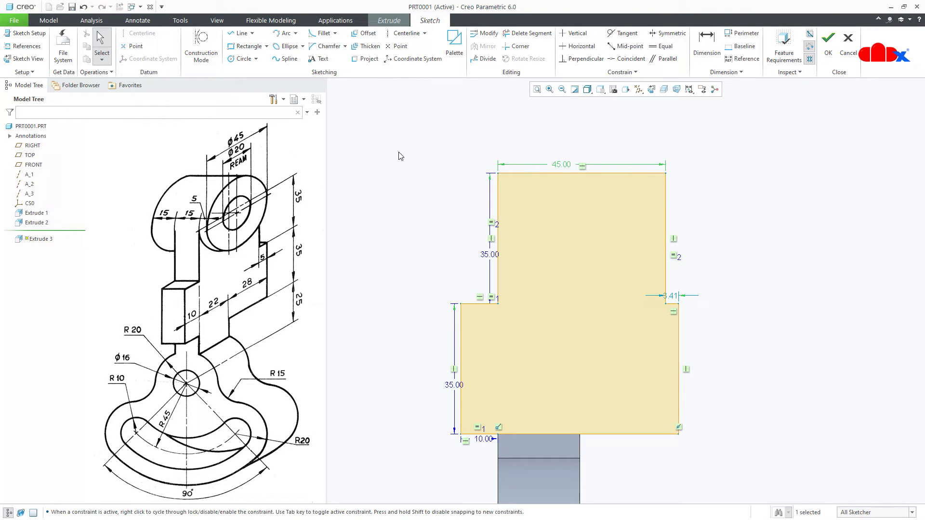
{"action": "double_click", "coordinate": [671, 297]}
{"action": "type", "text": "5"}
{"action": "key", "text": "Return"}
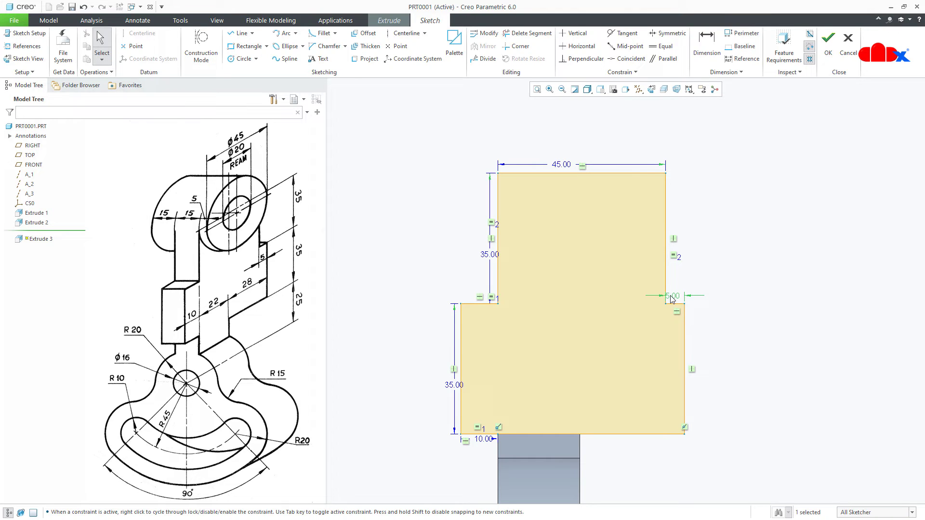
Accept the stepped profile sketch and orbit to preview the extrusion against the base.
{"action": "right_click", "coordinate": [671, 296]}
{"action": "left_click", "coordinate": [692, 420]}
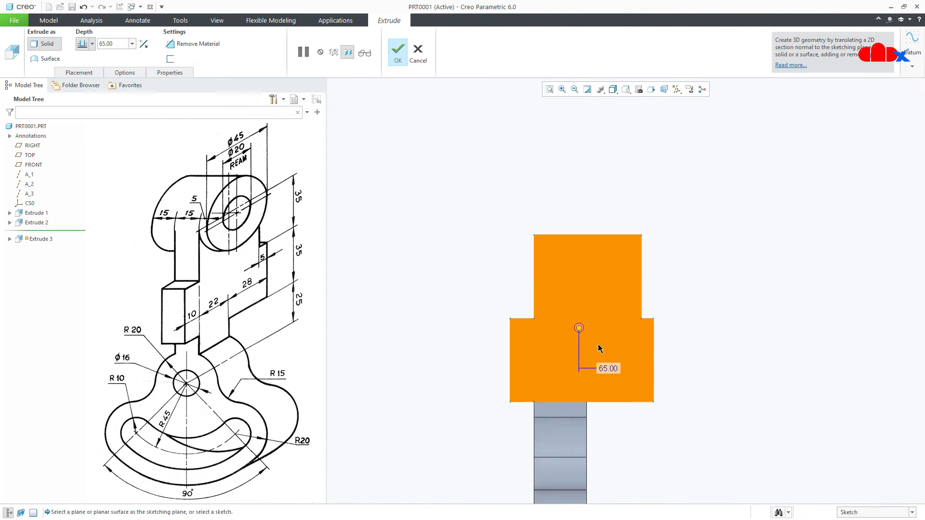
{"action": "middle_click_drag", "start_coordinate": [577, 324], "coordinate": [649, 363]}
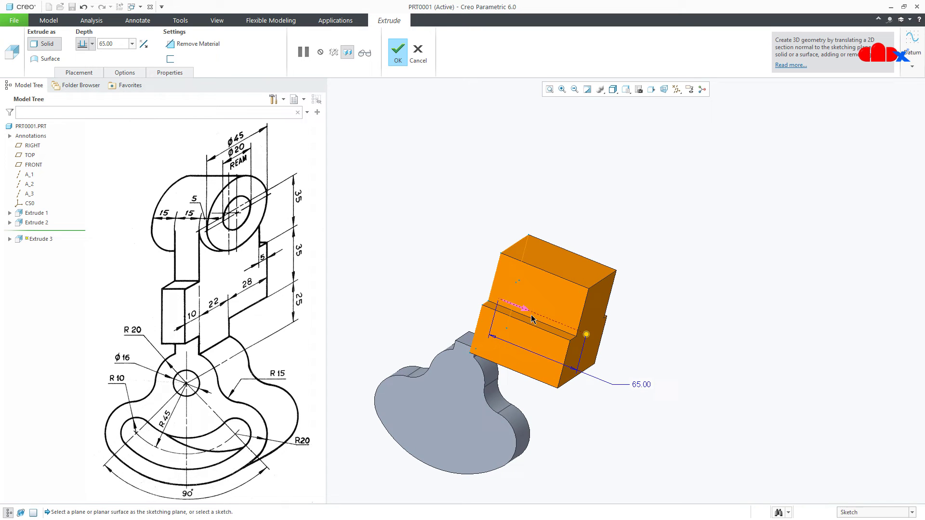
{"action": "middle_click_drag", "start_coordinate": [532, 318], "coordinate": [518, 343]}
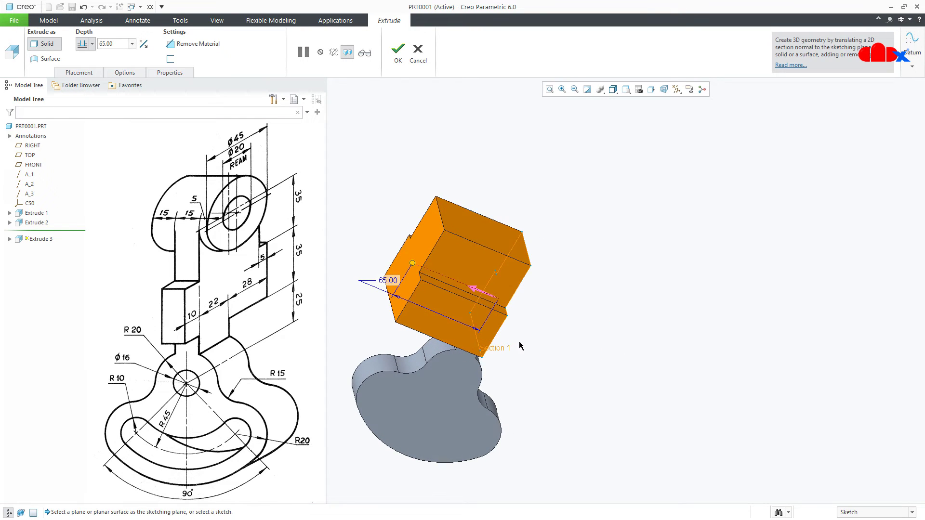
{"action": "mouse_move", "coordinate": [389, 280]}
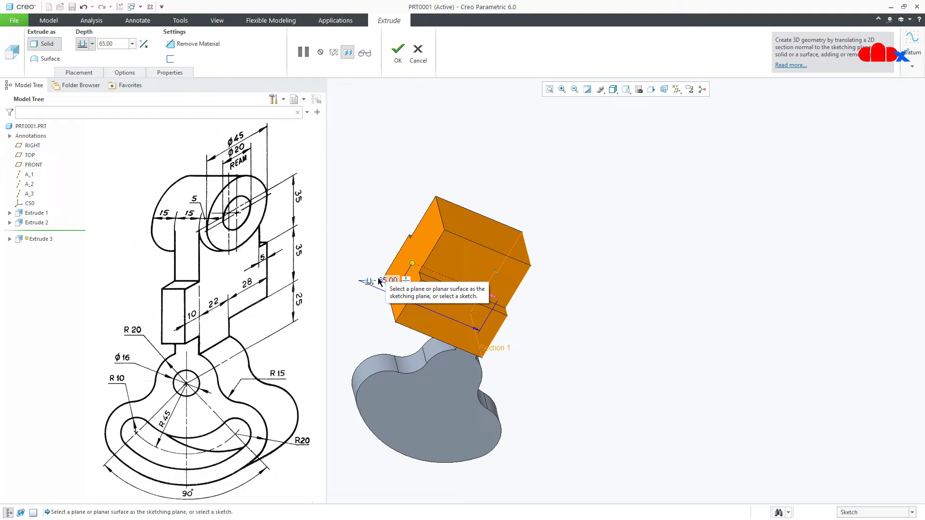
Extrude the stepped upright up to the selected base face, completing Extrude 3 in default orientation.
{"action": "left_click", "coordinate": [369, 280]}
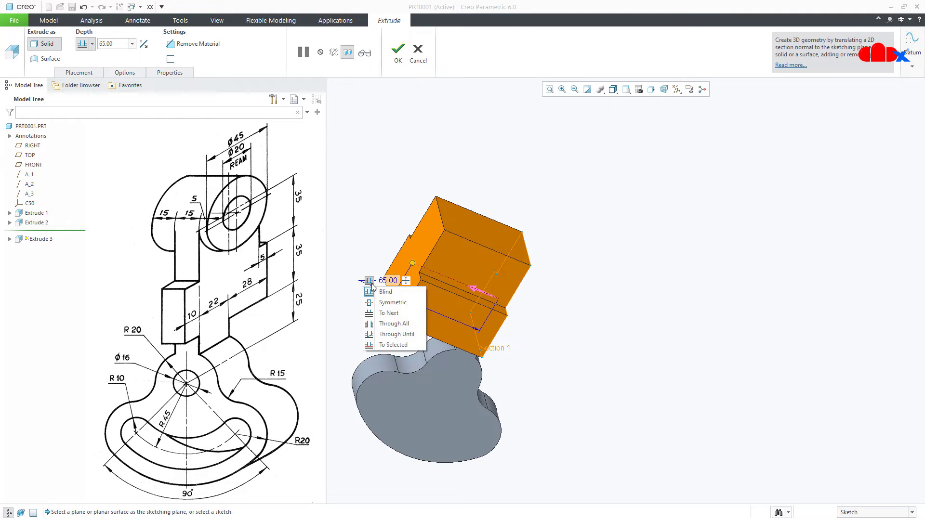
{"action": "left_click", "coordinate": [393, 345]}
{"action": "scroll", "coordinate": [461, 339], "scroll_direction": "down", "scroll_amount": 5}
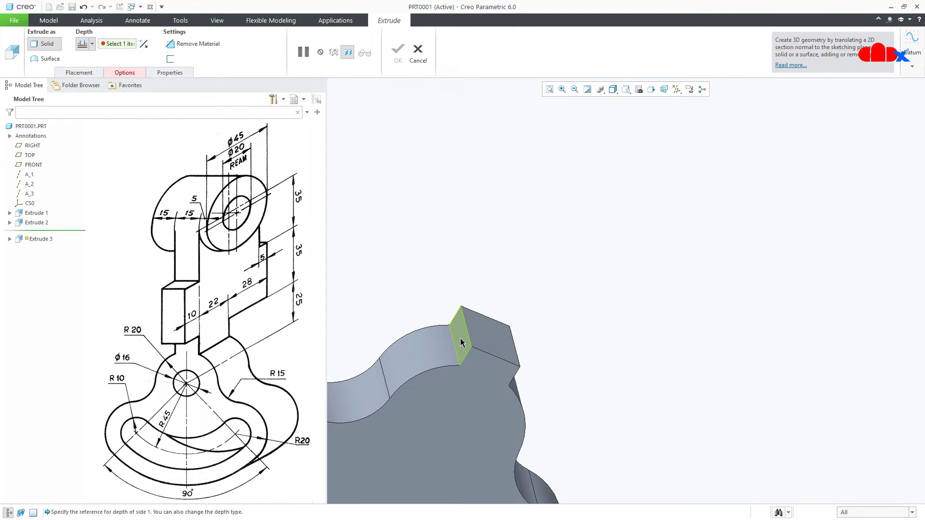
{"action": "left_click", "coordinate": [460, 339]}
{"action": "middle_click", "coordinate": [460, 340]}
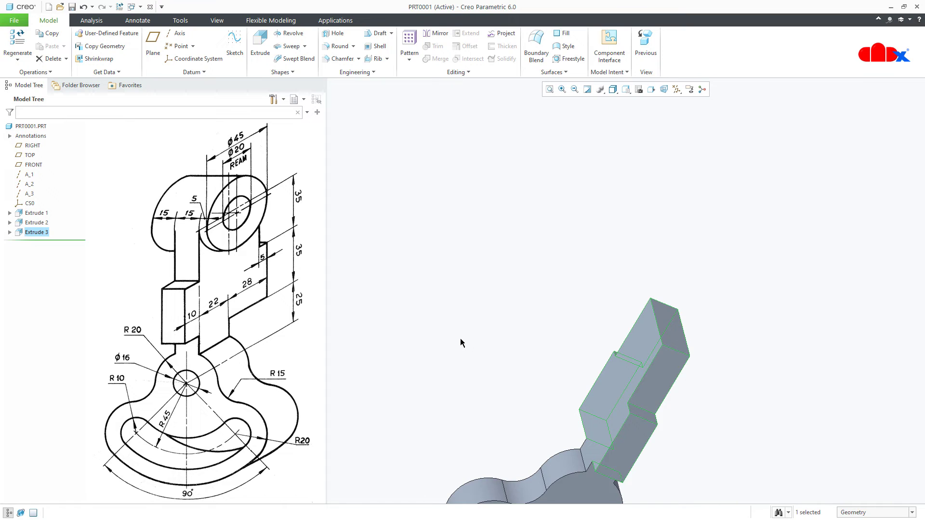
{"action": "key", "text": "ctrl+d"}
{"action": "left_click", "coordinate": [727, 334]}
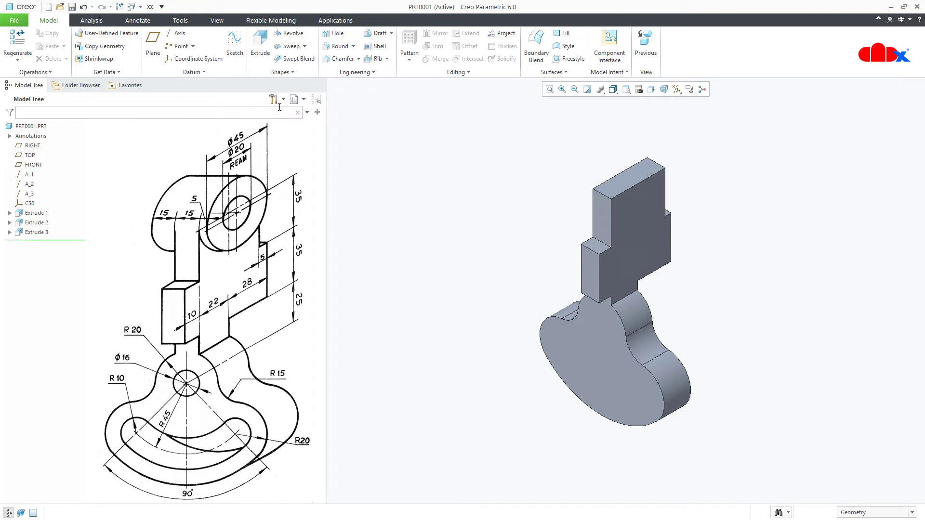
Sketch a circle on the upright face, centred on the top-edge midpoint and reaching the corner.
{"action": "left_click", "coordinate": [259, 44]}
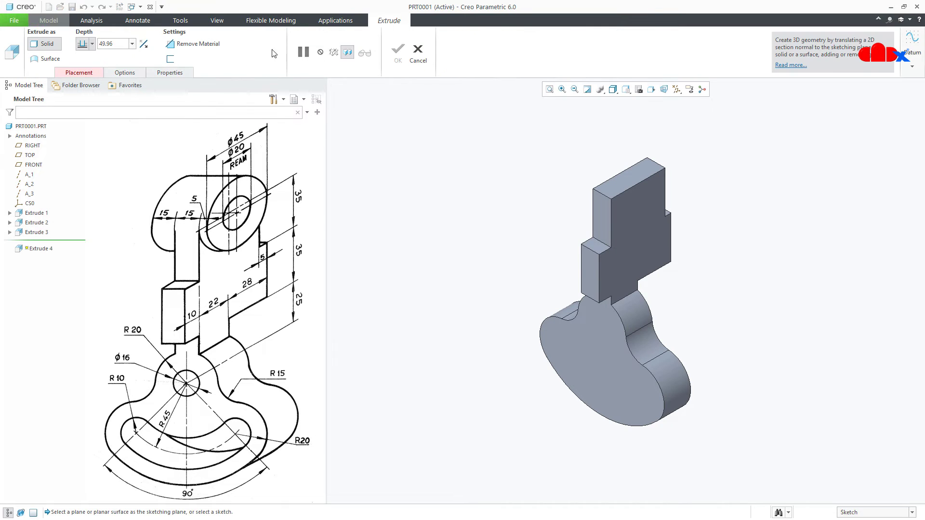
{"action": "left_click", "coordinate": [629, 227]}
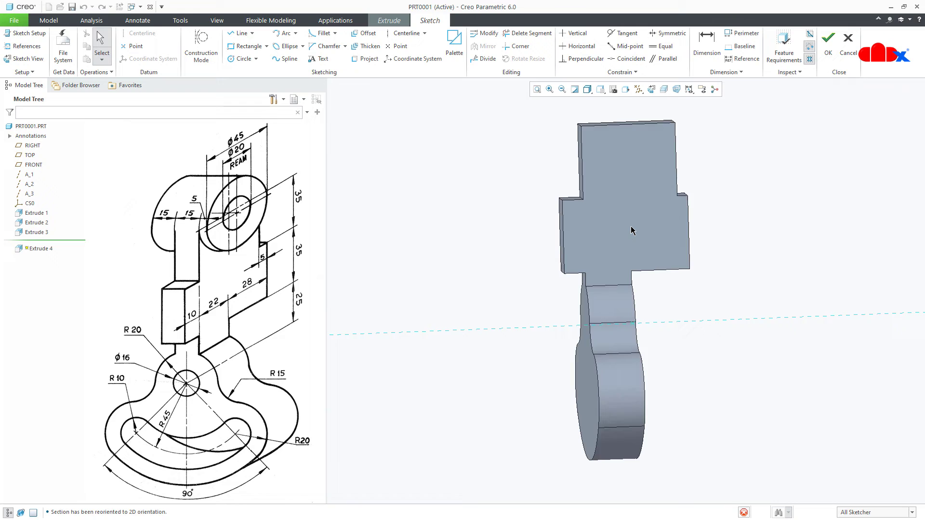
{"action": "right_click", "coordinate": [631, 227]}
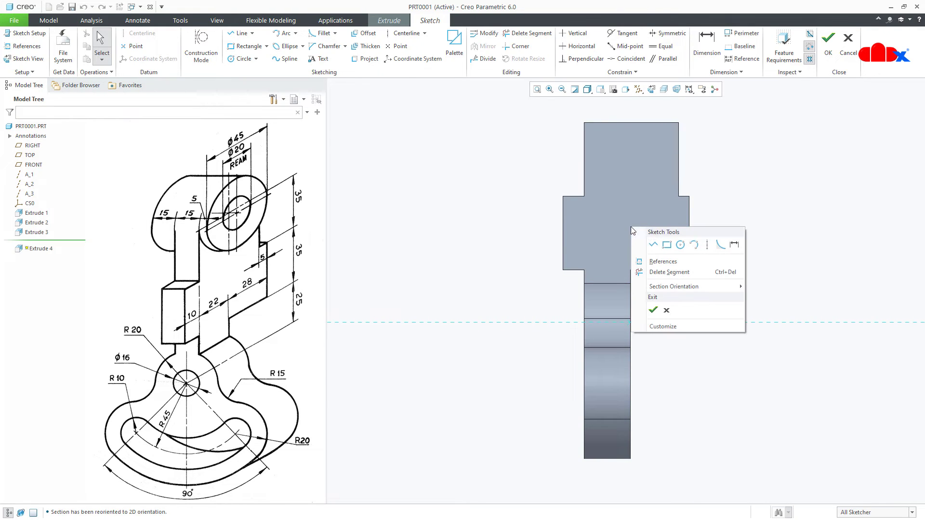
{"action": "left_click", "coordinate": [674, 246]}
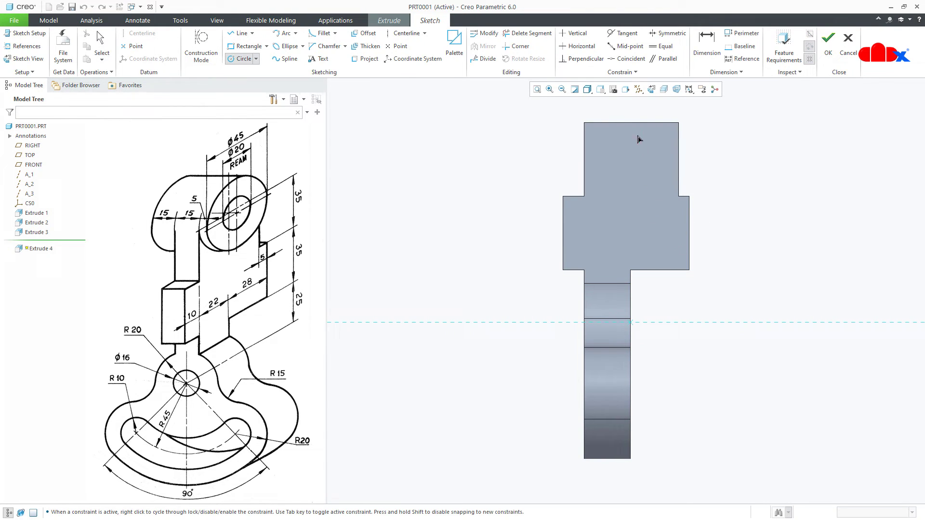
{"action": "left_click", "coordinate": [631, 122]}
{"action": "left_click", "coordinate": [677, 123]}
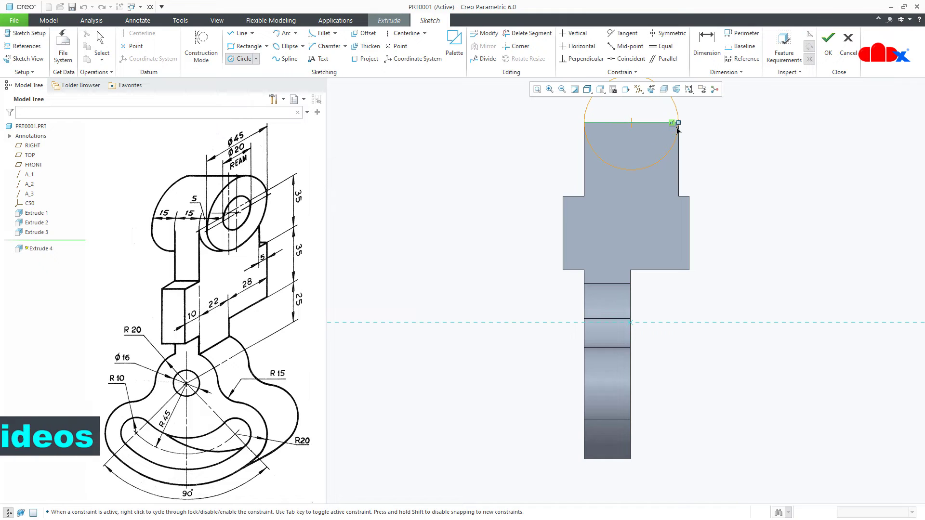
{"action": "middle_click", "coordinate": [662, 199]}
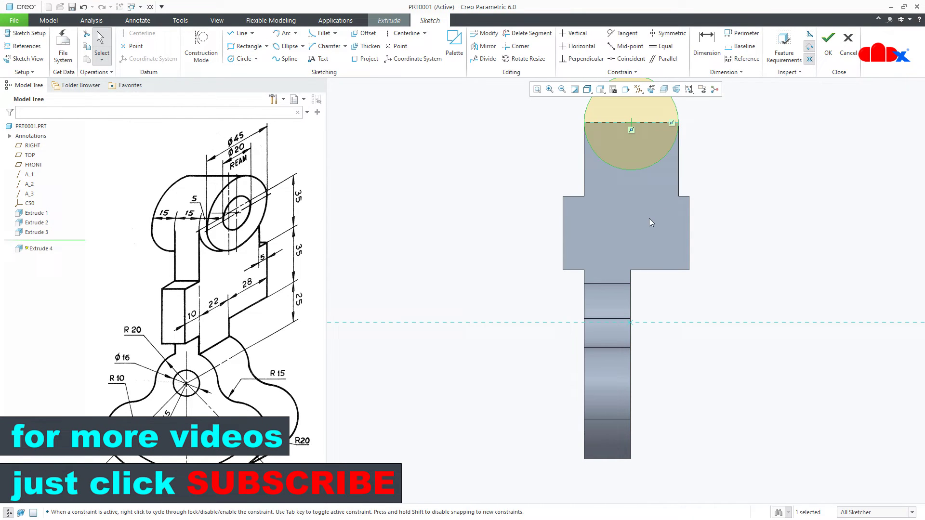
{"action": "scroll", "coordinate": [625, 247], "scroll_direction": "down", "scroll_amount": 3}
{"action": "scroll", "coordinate": [640, 159], "scroll_direction": "up", "scroll_amount": 2}
{"action": "middle_click_drag", "start_coordinate": [639, 159], "coordinate": [661, 177]}
{"action": "right_click", "coordinate": [662, 181]}
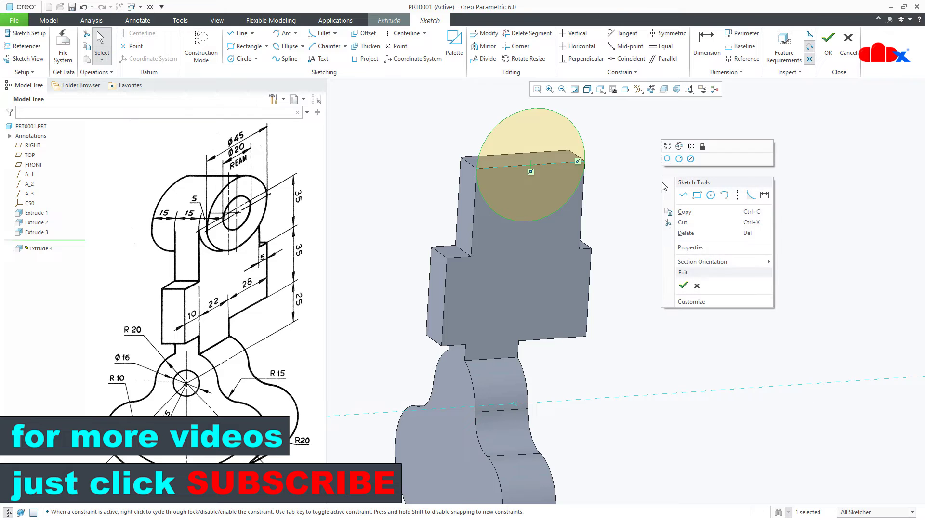
{"action": "left_click", "coordinate": [674, 281]}
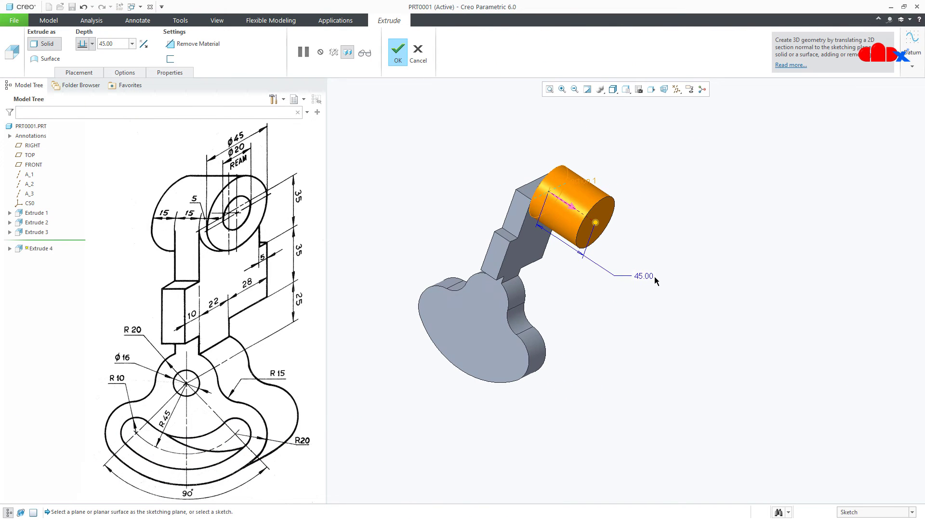
Extrude the boss 5 on side 1 and Blind 30 on side 2, finishing Extrude 4.
{"action": "double_click", "coordinate": [650, 276]}
{"action": "type", "text": "5"}
{"action": "key", "text": "Return"}
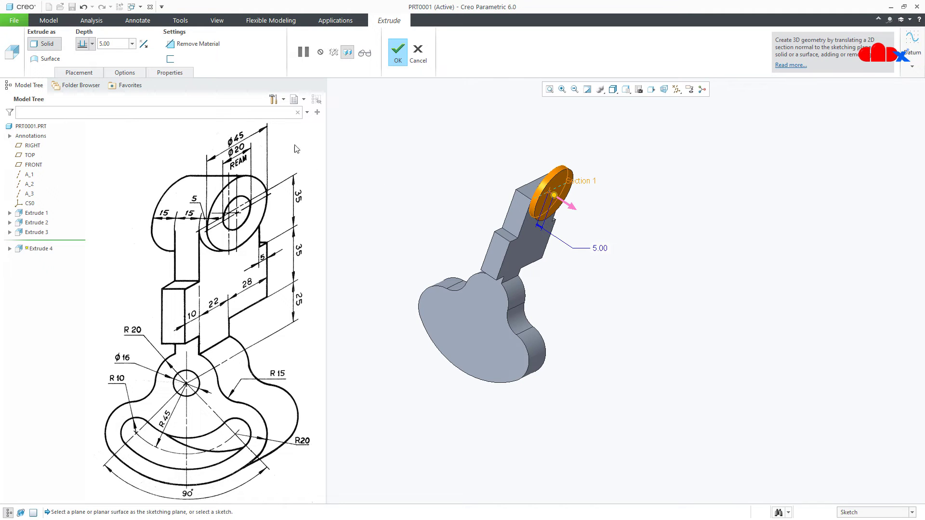
{"action": "left_click", "coordinate": [133, 75]}
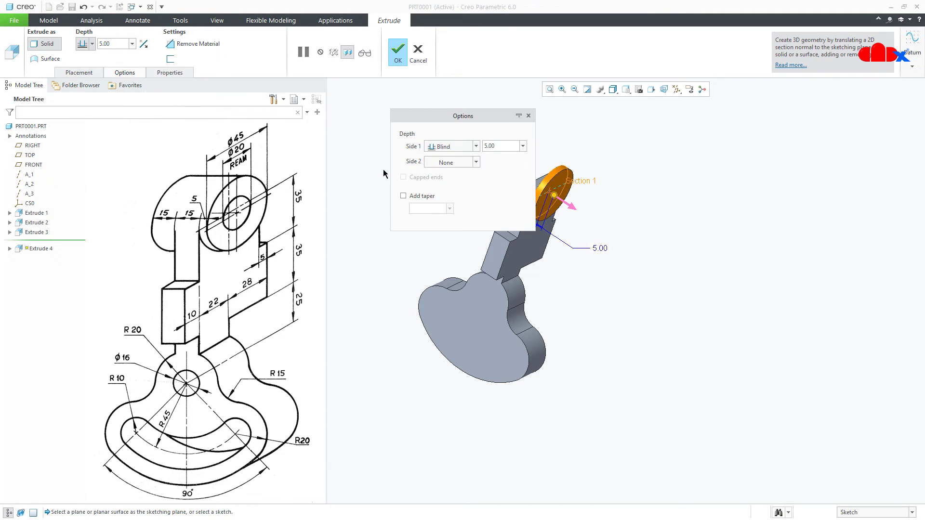
{"action": "left_click", "coordinate": [444, 166]}
{"action": "left_click", "coordinate": [445, 177]}
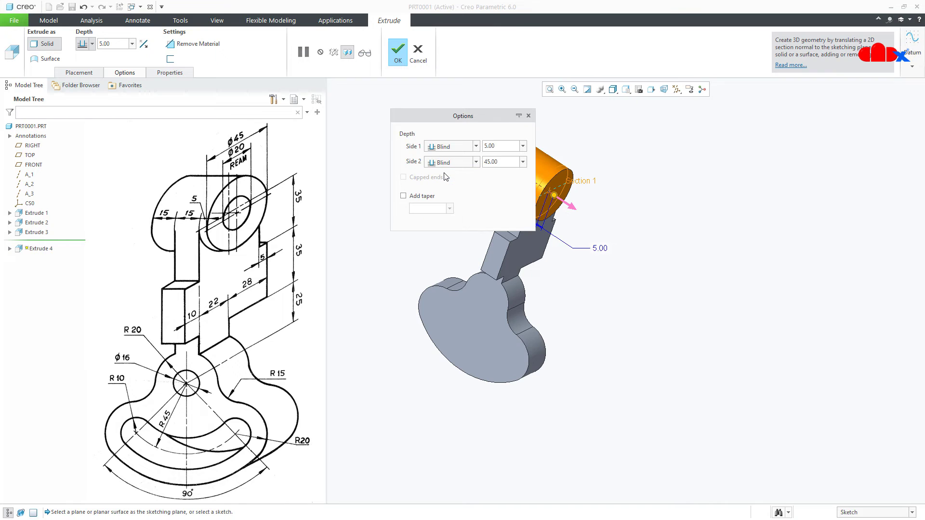
{"action": "left_click", "coordinate": [501, 164]}
{"action": "type", "text": "30"}
{"action": "key", "text": "Return"}
{"action": "left_click", "coordinate": [403, 57]}
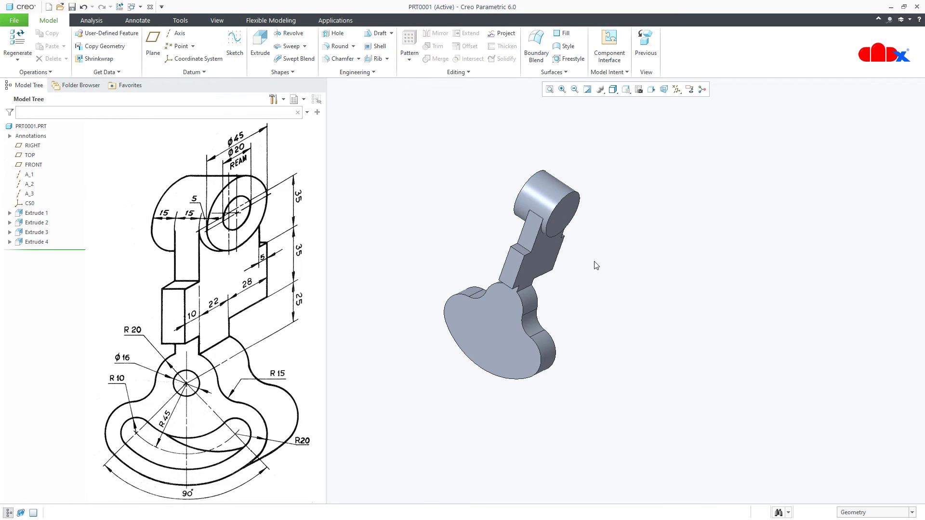
Start Extrude 5 on the base's front face and place an Arc racetrack shape from the sketch palette.
{"action": "key", "text": "ctrl+d"}
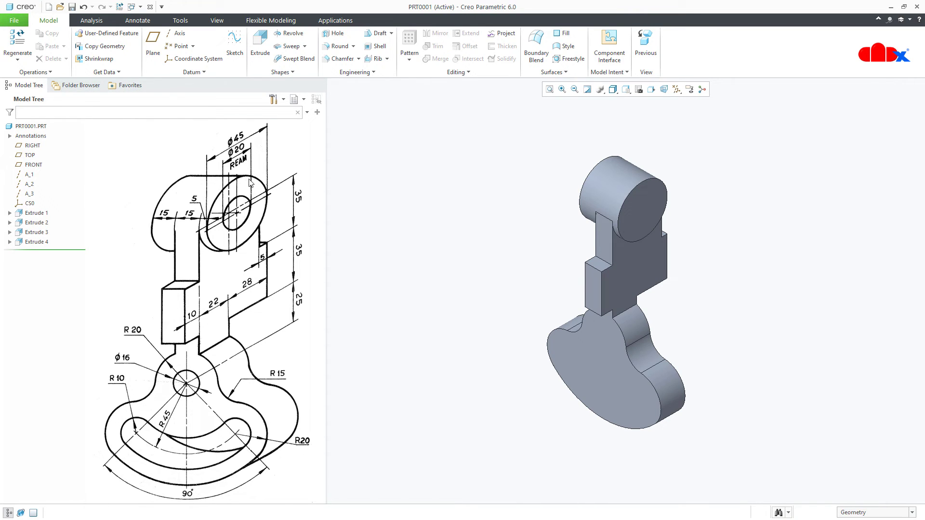
{"action": "left_click", "coordinate": [260, 46]}
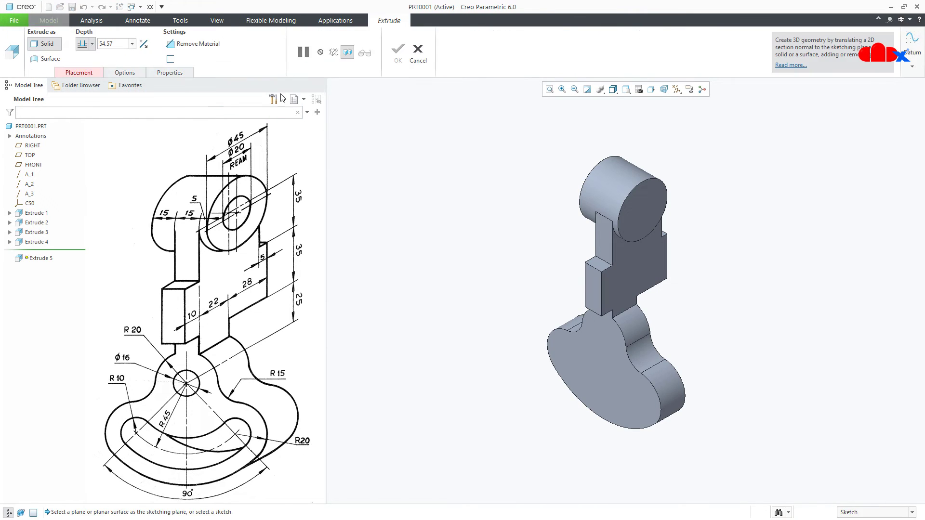
{"action": "left_click", "coordinate": [576, 366]}
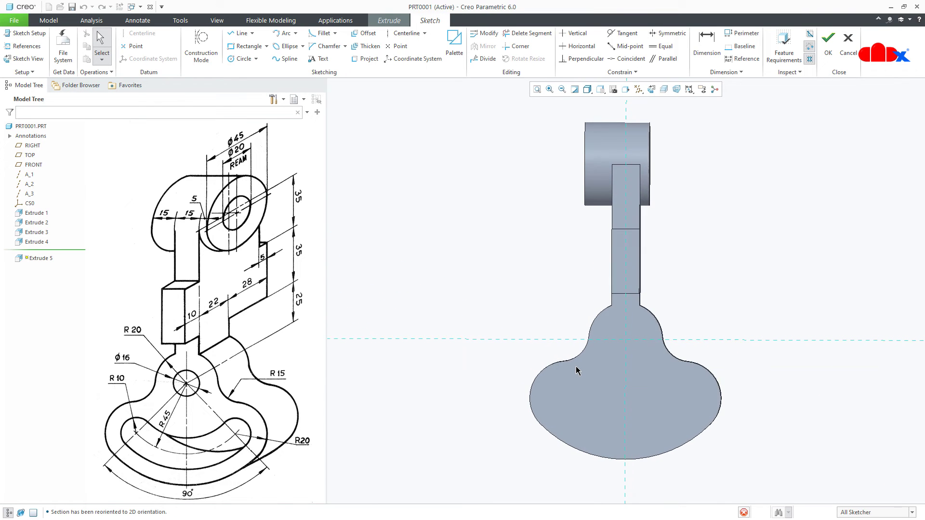
{"action": "left_click", "coordinate": [454, 48]}
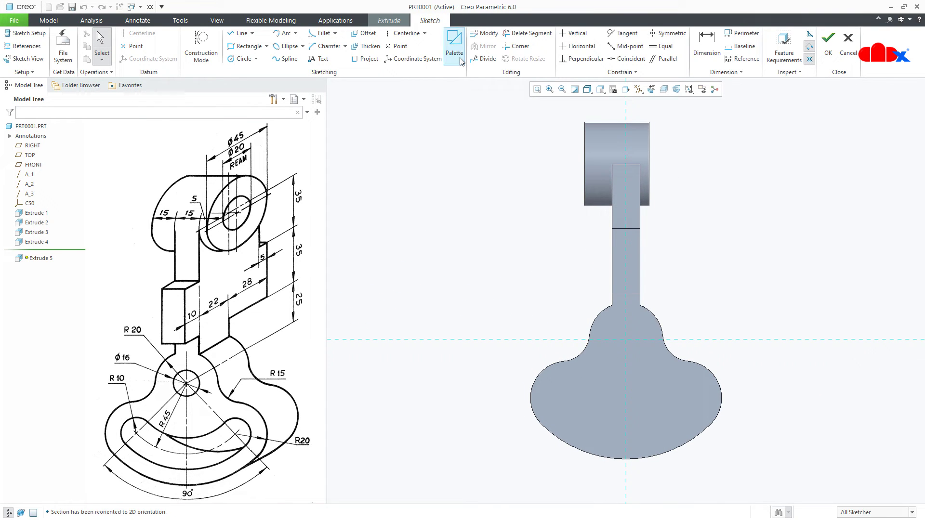
{"action": "left_click", "coordinate": [770, 404]}
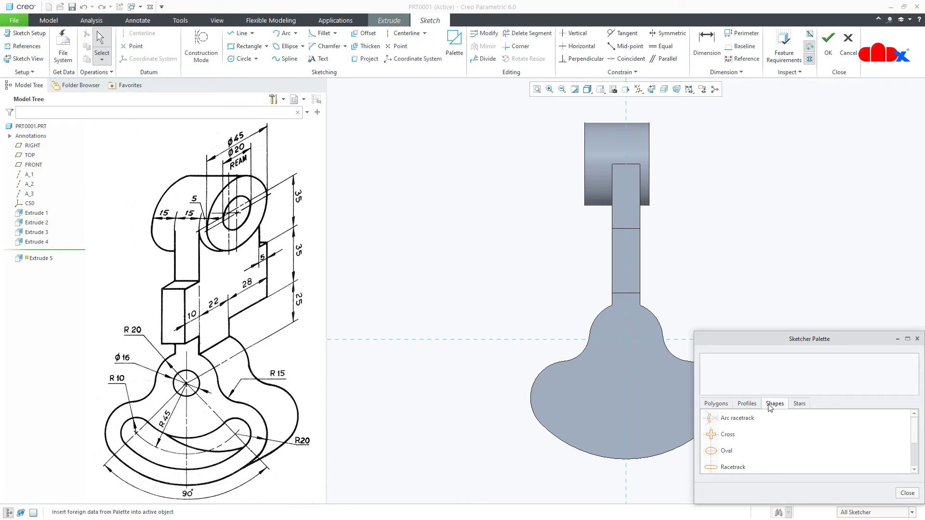
{"action": "left_click", "coordinate": [714, 419]}
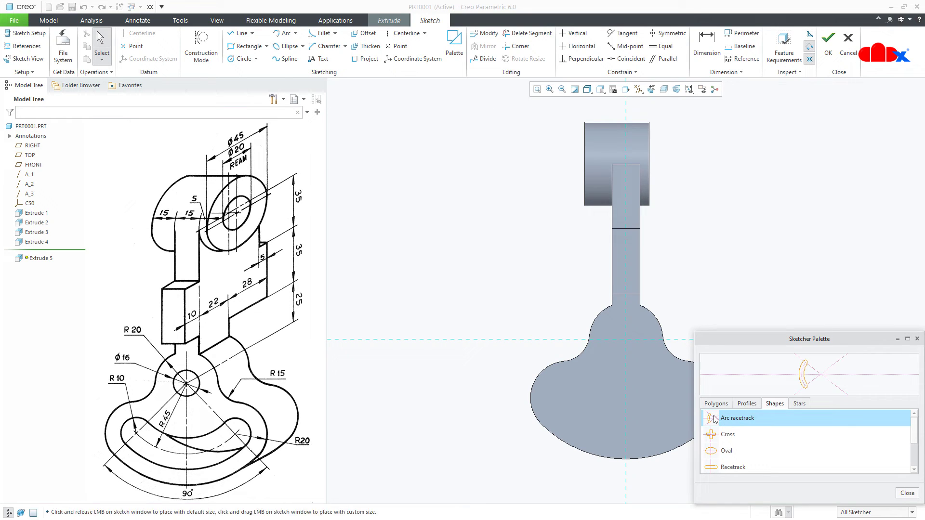
{"action": "left_click", "coordinate": [512, 285]}
{"action": "left_click", "coordinate": [910, 496]}
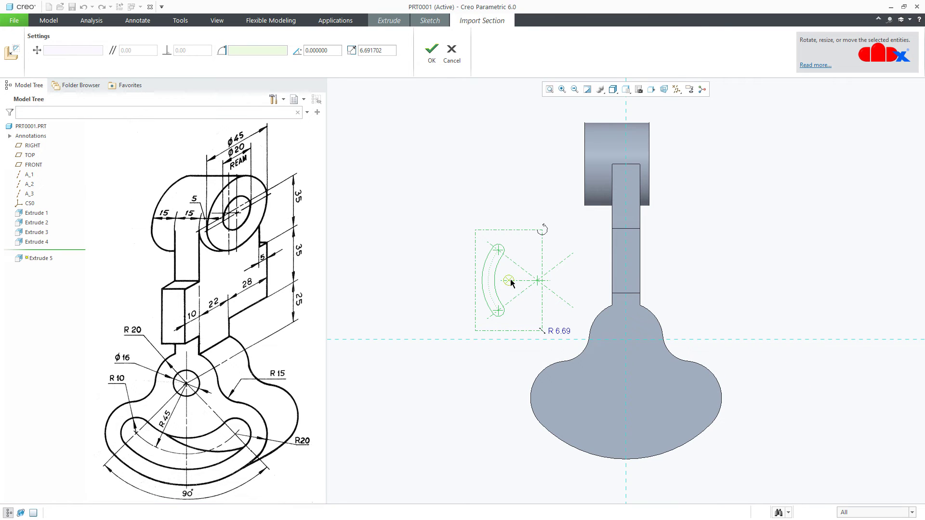
Move the racetrack onto the base's round centre, rotate it downward, and scale it to 10.
{"action": "left_click_drag", "start_coordinate": [509, 281], "coordinate": [630, 348]}
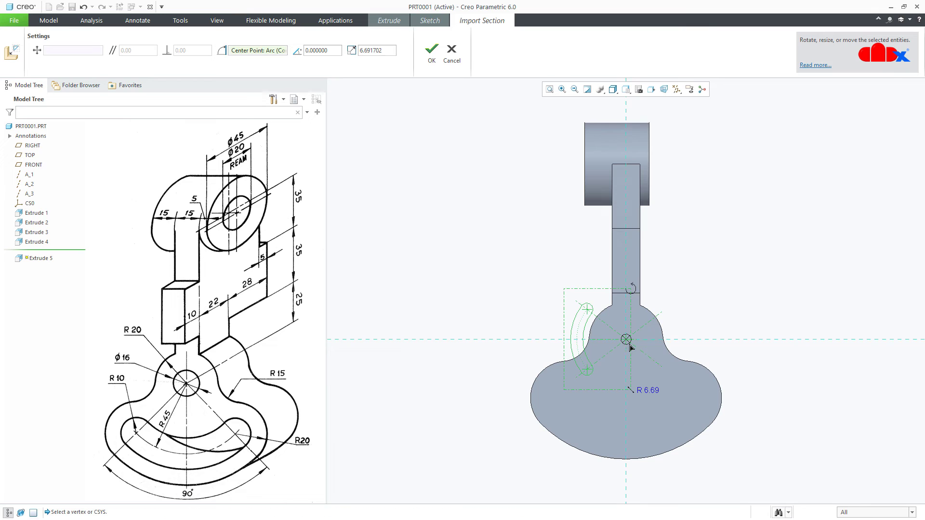
{"action": "mouse_move", "coordinate": [631, 288]}
{"action": "left_mouse_down"}
{"action": "mouse_move", "coordinate": [538, 274]}
{"action": "mouse_move", "coordinate": [506, 330]}
{"action": "left_mouse_up"}
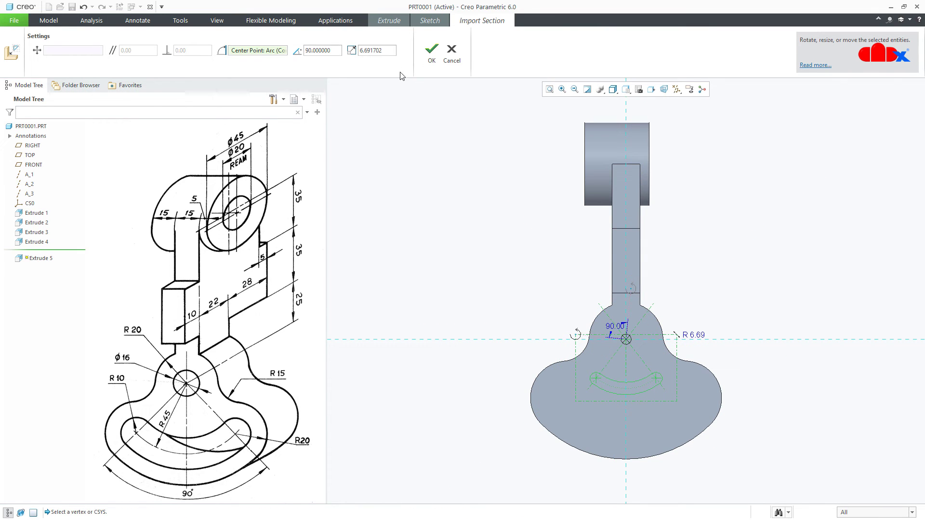
{"action": "double_click", "coordinate": [386, 49]}
{"action": "type", "text": "10"}
{"action": "key", "text": "Return"}
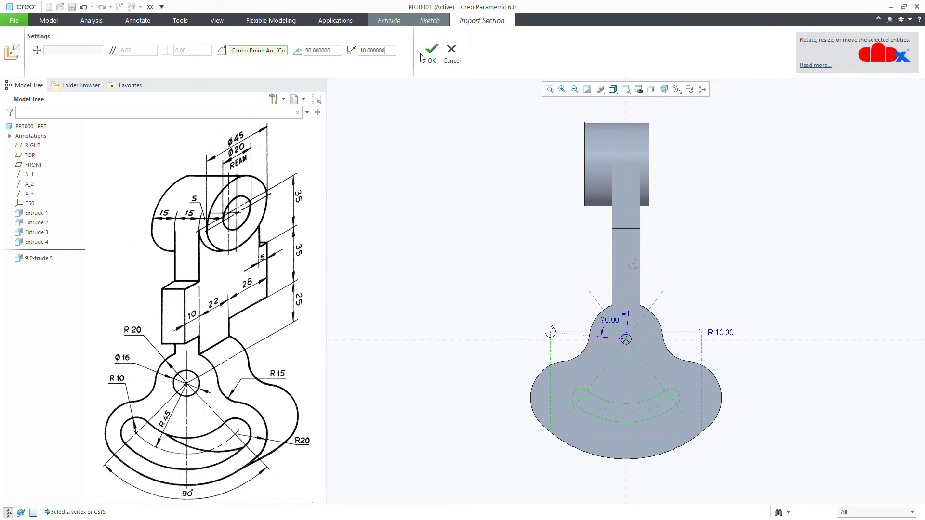
{"action": "left_click", "coordinate": [422, 57]}
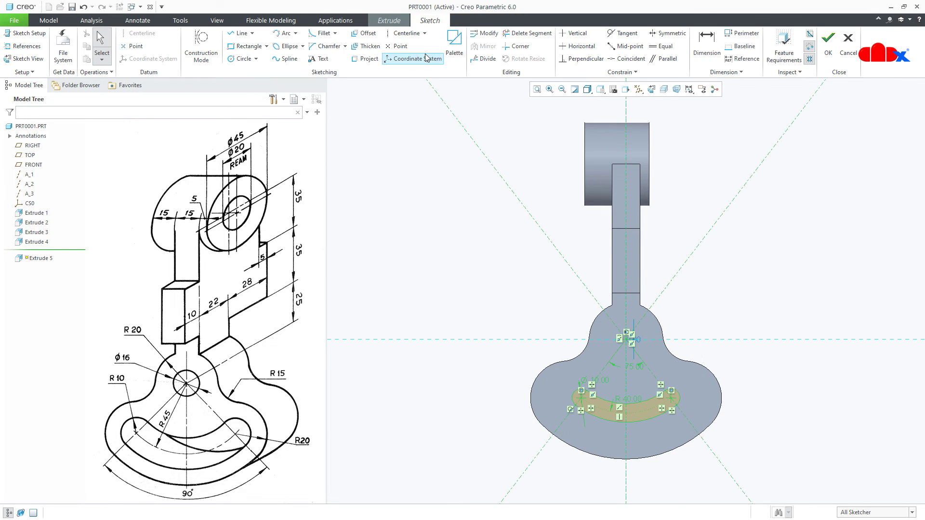
Set the slot's angular span to 90° and its centre radius to R 45.
{"action": "left_click", "coordinate": [574, 92]}
{"action": "scroll", "coordinate": [660, 391], "scroll_direction": "down", "scroll_amount": 4}
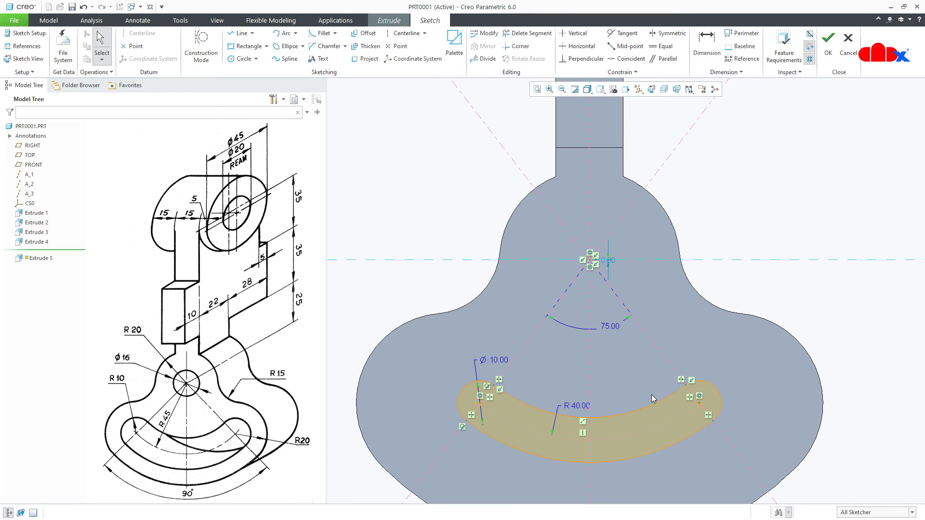
{"action": "double_click", "coordinate": [608, 327]}
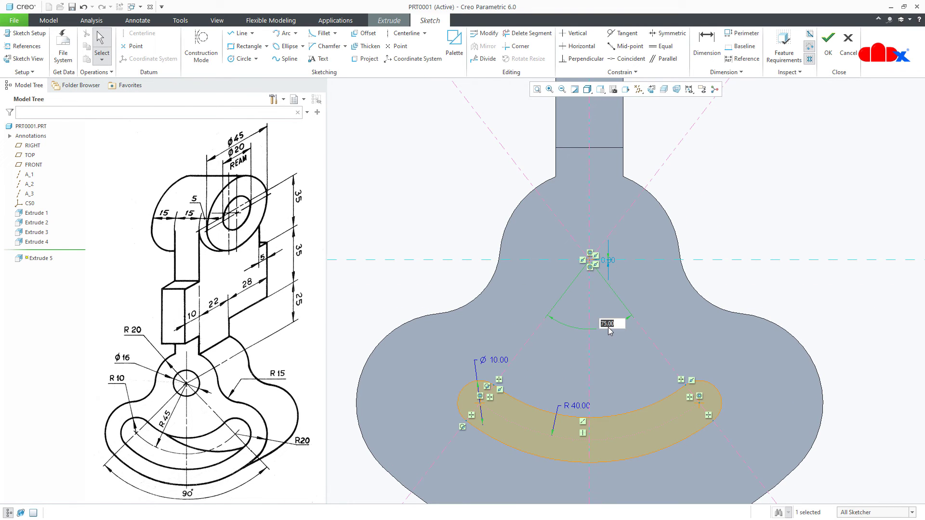
{"action": "type", "text": "90"}
{"action": "key", "text": "Return"}
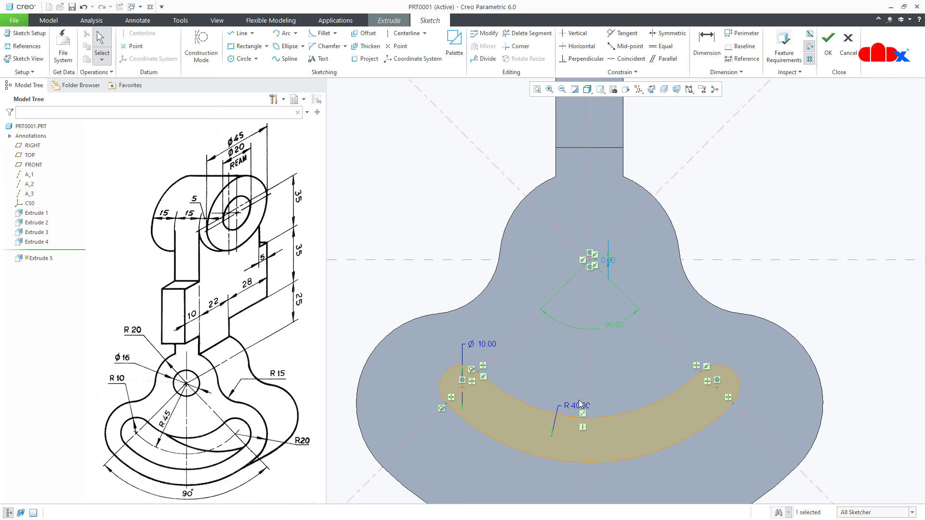
{"action": "double_click", "coordinate": [575, 408]}
{"action": "type", "text": "45"}
{"action": "key", "text": "Return"}
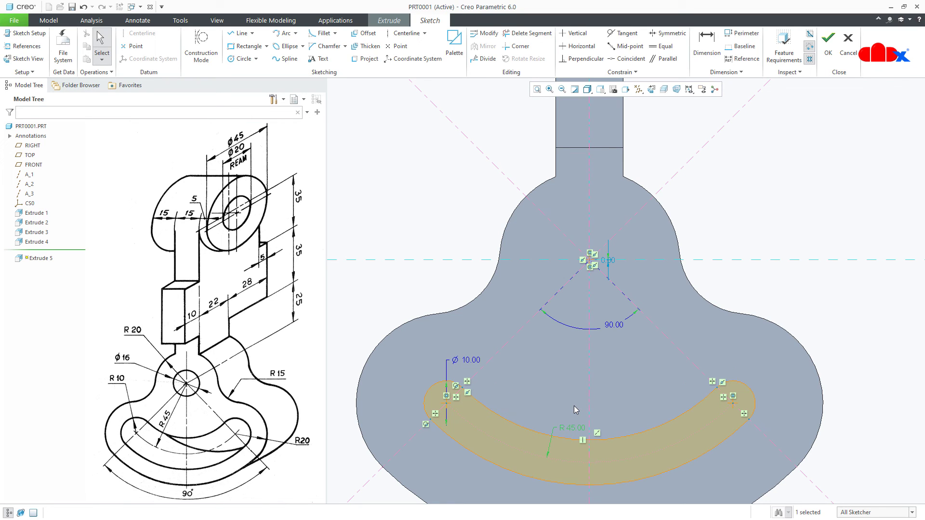
Dimension the slot end arc as R 10, deleting the conflicting Ø10 dimension.
{"action": "right_click", "coordinate": [535, 387]}
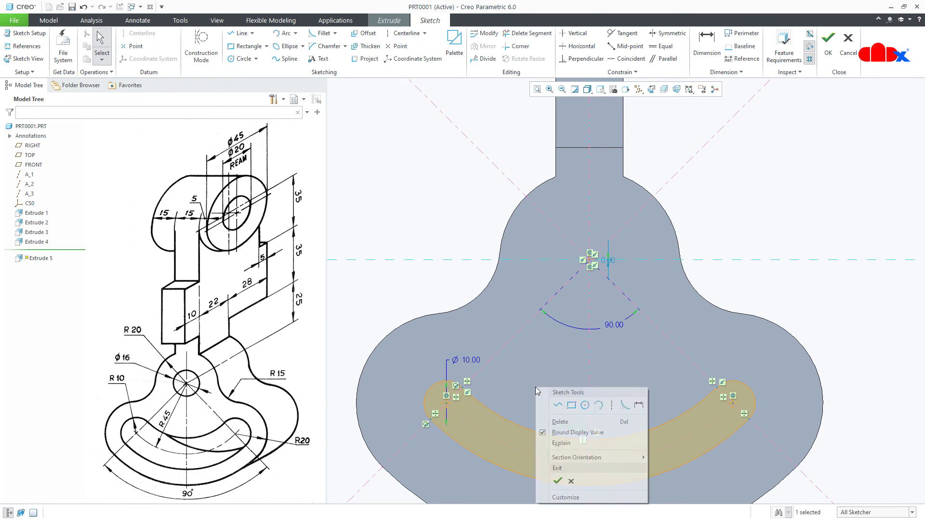
{"action": "left_click", "coordinate": [630, 407]}
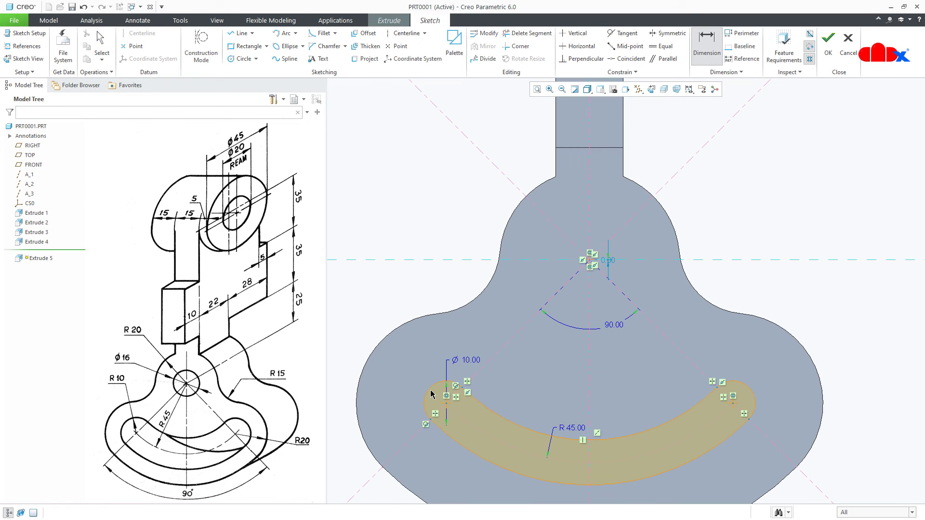
{"action": "left_click", "coordinate": [419, 371]}
{"action": "middle_click", "coordinate": [418, 371]}
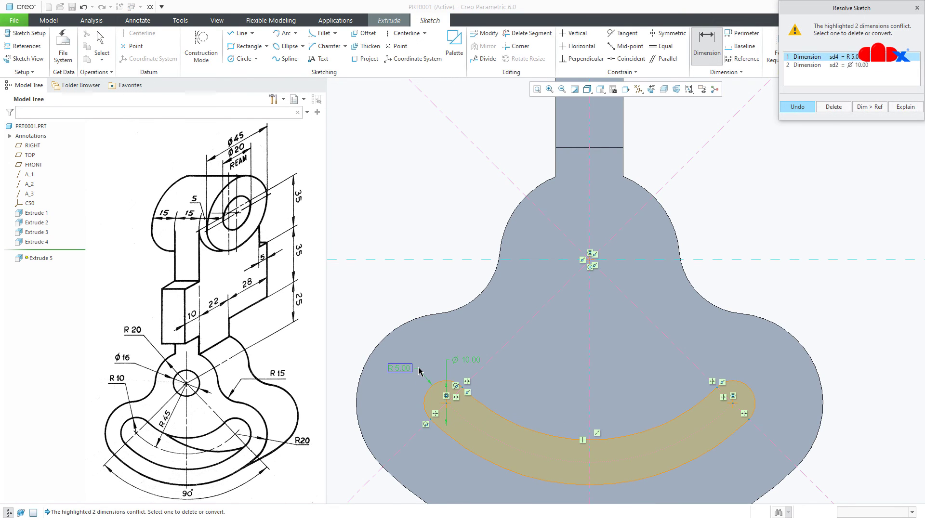
{"action": "left_click", "coordinate": [834, 106]}
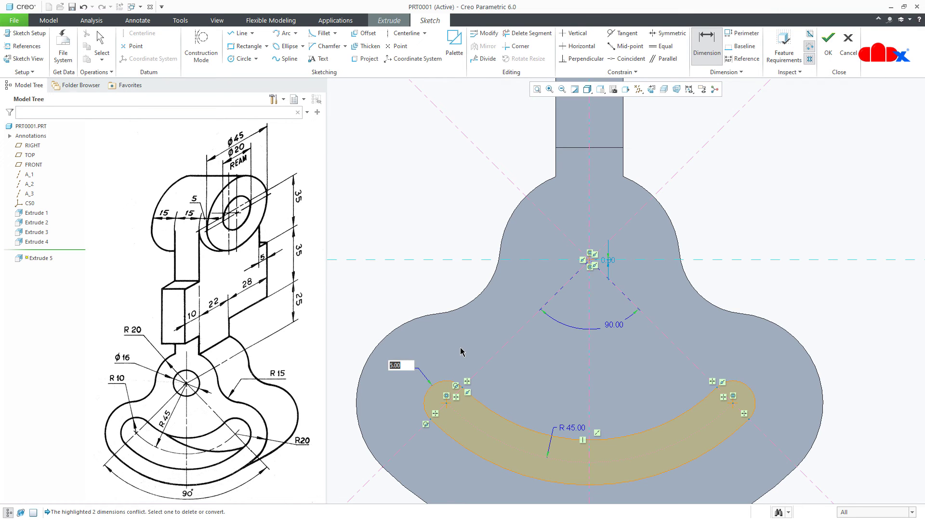
{"action": "type", "text": "10"}
{"action": "key", "text": "Return"}
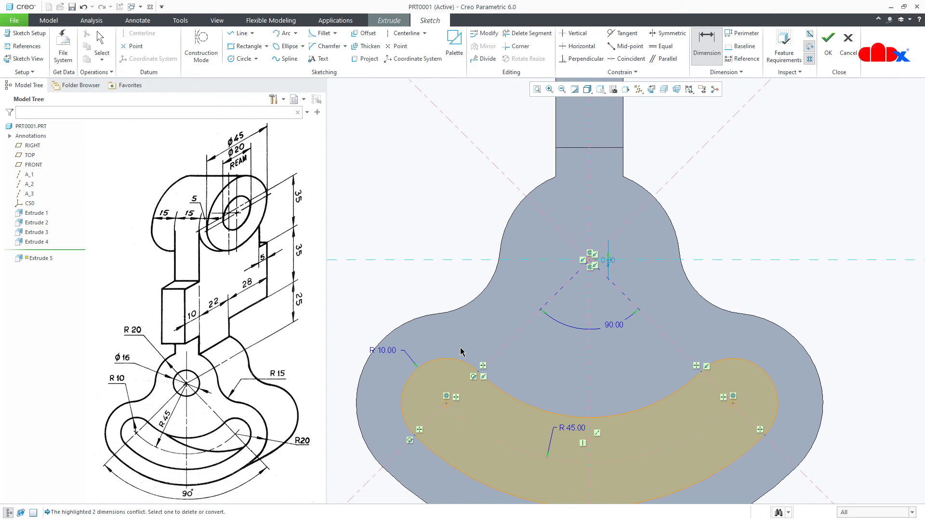
{"action": "scroll", "coordinate": [461, 352], "scroll_direction": "up", "scroll_amount": 2}
{"action": "scroll", "coordinate": [461, 352], "scroll_direction": "up", "scroll_amount": 2}
Finish the slot sketch and make Extrude 5 a Remove Material cut with To Next depth.
{"action": "right_click", "coordinate": [467, 340]}
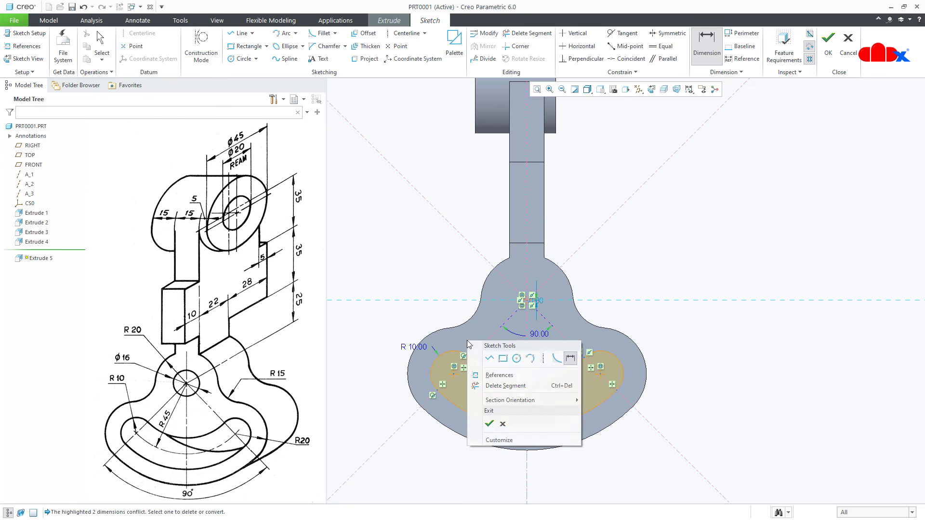
{"action": "left_click", "coordinate": [489, 422]}
{"action": "mouse_move", "coordinate": [563, 342]}
{"action": "middle_mouse_down"}
{"action": "mouse_move", "coordinate": [524, 382]}
{"action": "mouse_move", "coordinate": [568, 354]}
{"action": "middle_mouse_up"}
{"action": "left_click", "coordinate": [536, 368]}
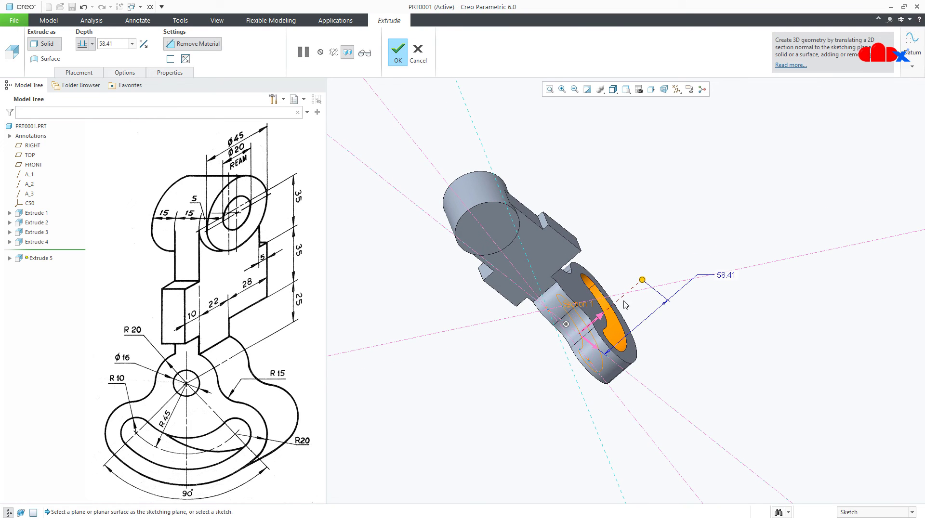
{"action": "right_click", "coordinate": [642, 281]}
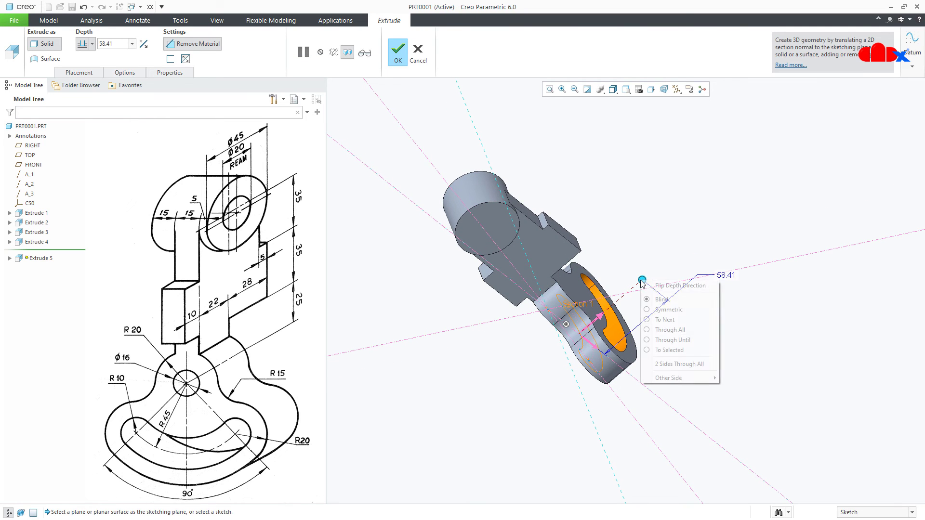
{"action": "left_click", "coordinate": [660, 320]}
{"action": "middle_click", "coordinate": [659, 320]}
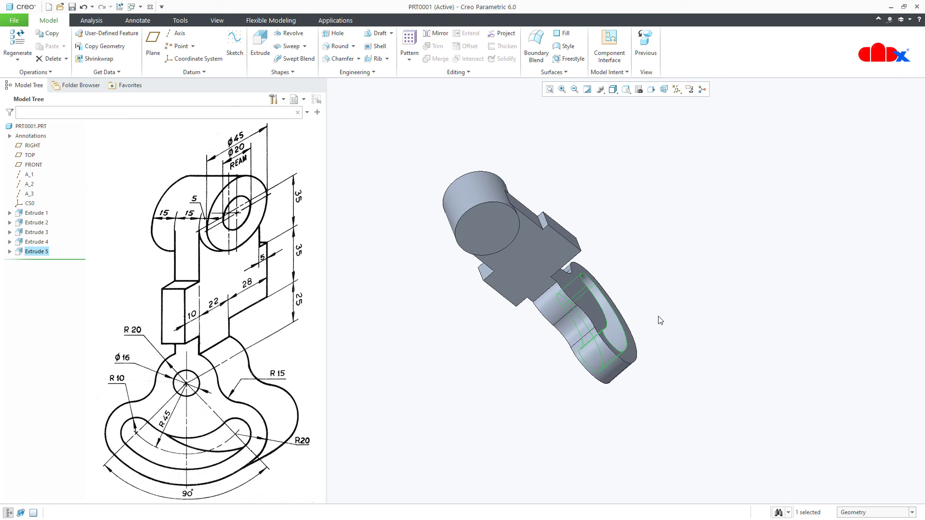
{"action": "key", "text": "ctrl+d"}
{"action": "left_click", "coordinate": [612, 464]}
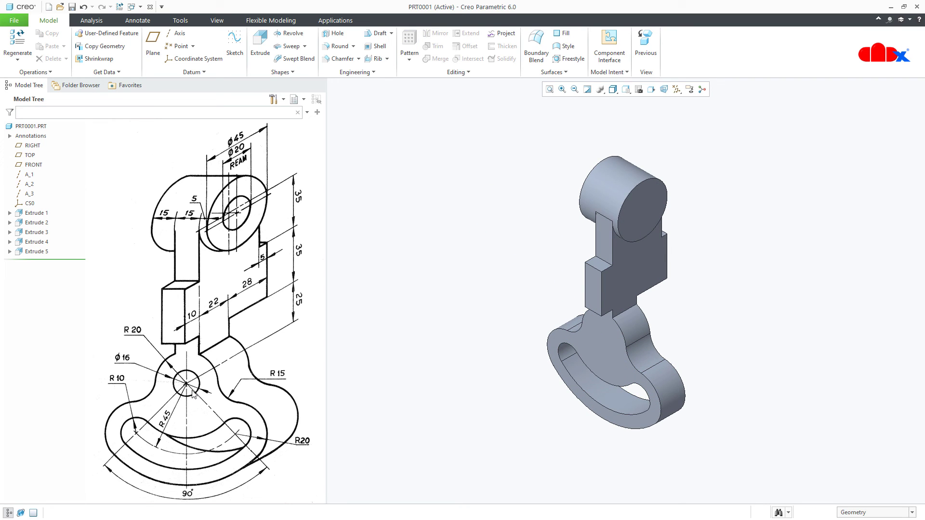
Add Hole 1, Ø16 through the base top surface, centred on axis A_1.
{"action": "left_click", "coordinate": [336, 33]}
{"action": "left_click", "coordinate": [600, 350]}
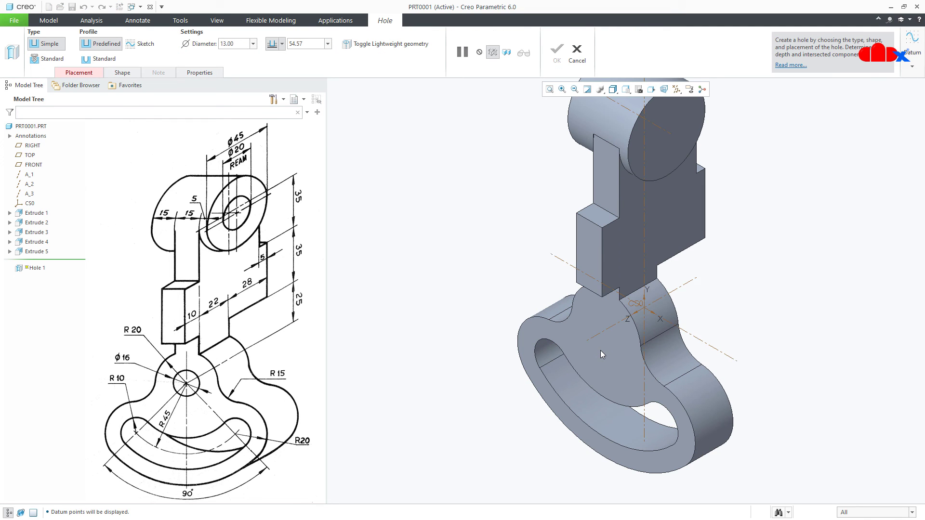
{"action": "scroll", "coordinate": [600, 350], "scroll_direction": "down", "scroll_amount": 2}
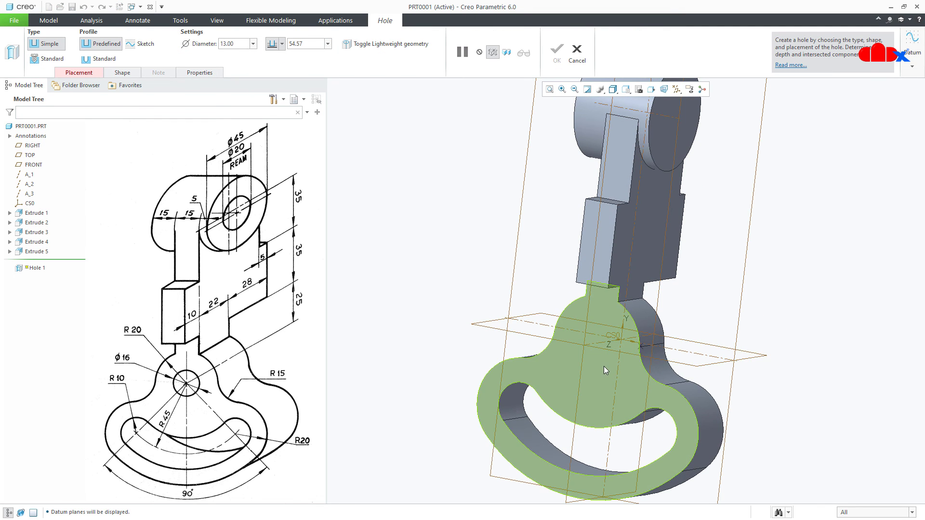
{"action": "left_click", "coordinate": [603, 366]}
{"action": "left_click", "coordinate": [597, 344], "text": "ctrl"}
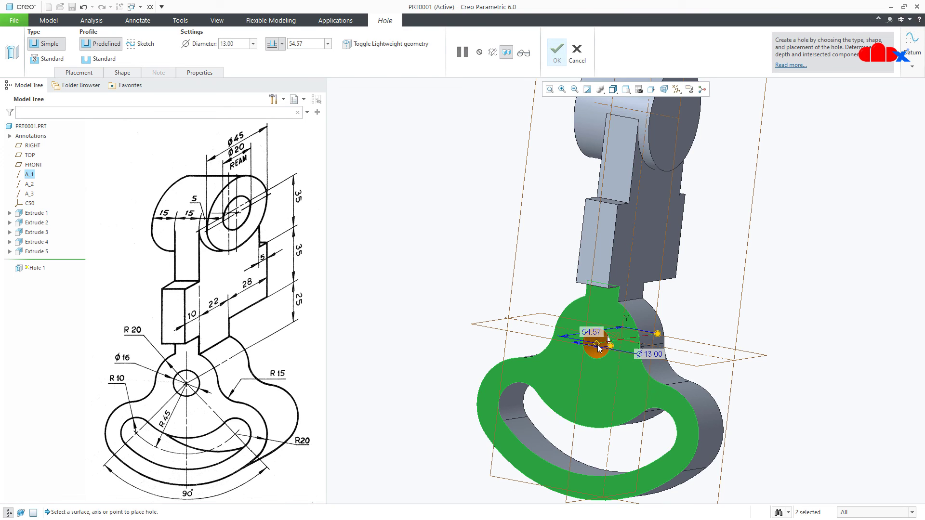
{"action": "mouse_move", "coordinate": [602, 391]}
{"action": "middle_mouse_down"}
{"action": "mouse_move", "coordinate": [579, 408]}
{"action": "mouse_move", "coordinate": [622, 380]}
{"action": "middle_mouse_up"}
{"action": "double_click", "coordinate": [631, 367]}
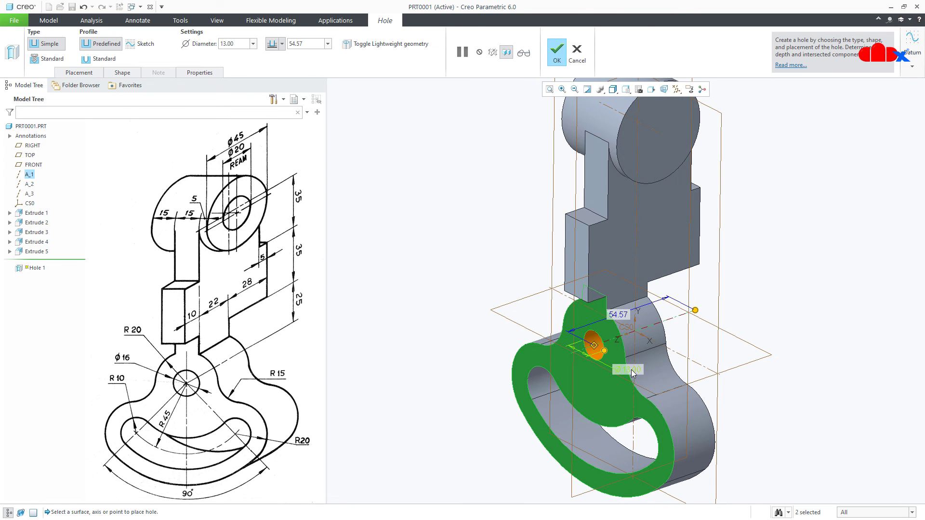
{"action": "type", "text": "16"}
{"action": "key", "text": "Return"}
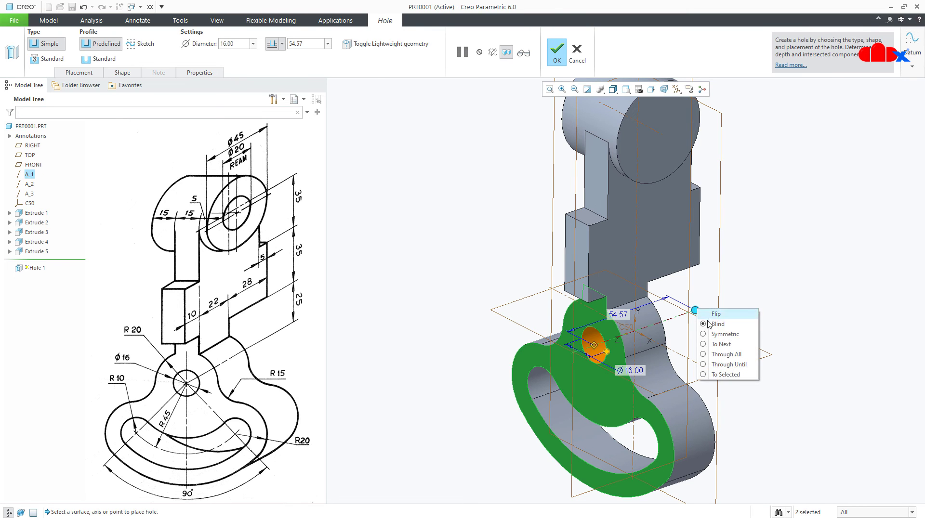
{"action": "left_click", "coordinate": [715, 345]}
{"action": "mouse_move", "coordinate": [712, 346]}
{"action": "middle_mouse_down"}
{"action": "mouse_move", "coordinate": [647, 369]}
{"action": "mouse_move", "coordinate": [661, 369]}
{"action": "middle_mouse_up"}
{"action": "middle_click", "coordinate": [670, 355]}
{"action": "key", "text": "ctrl+d"}
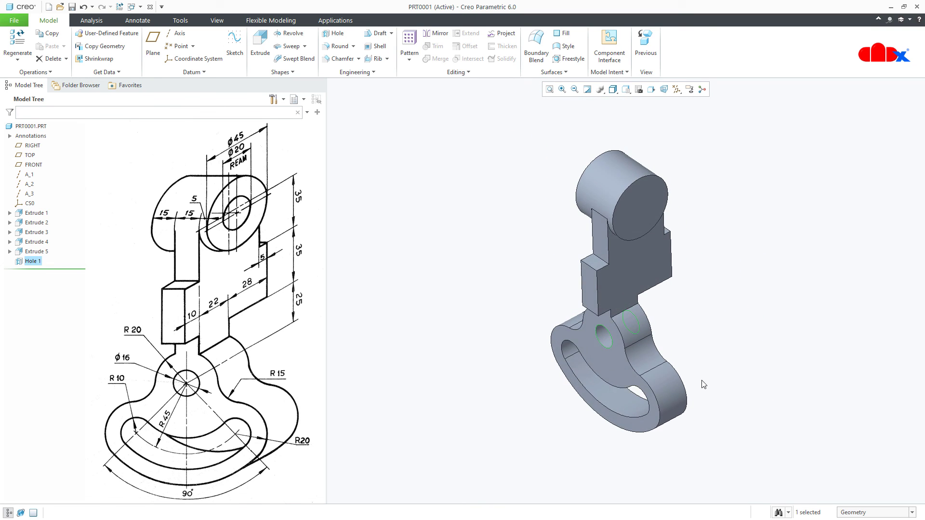
Start Hole 2 on the boss's end face, centred on the boss axis.
{"action": "left_click", "coordinate": [708, 383]}
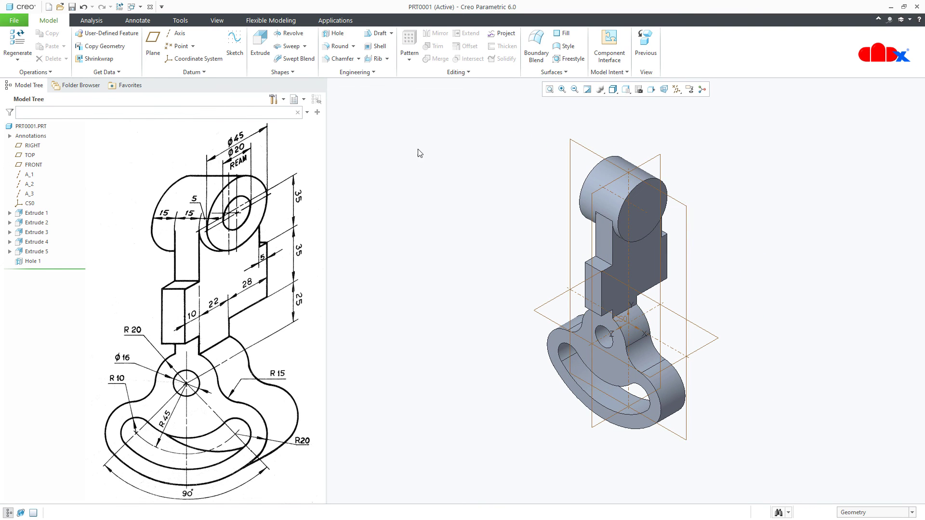
{"action": "left_click", "coordinate": [335, 35]}
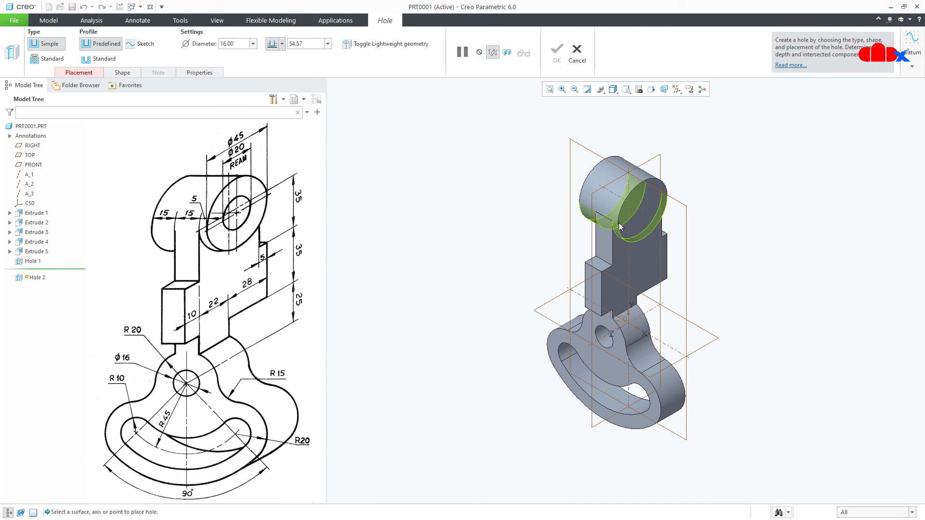
{"action": "left_click", "coordinate": [634, 227]}
{"action": "scroll", "coordinate": [645, 225], "scroll_direction": "down", "scroll_amount": 5}
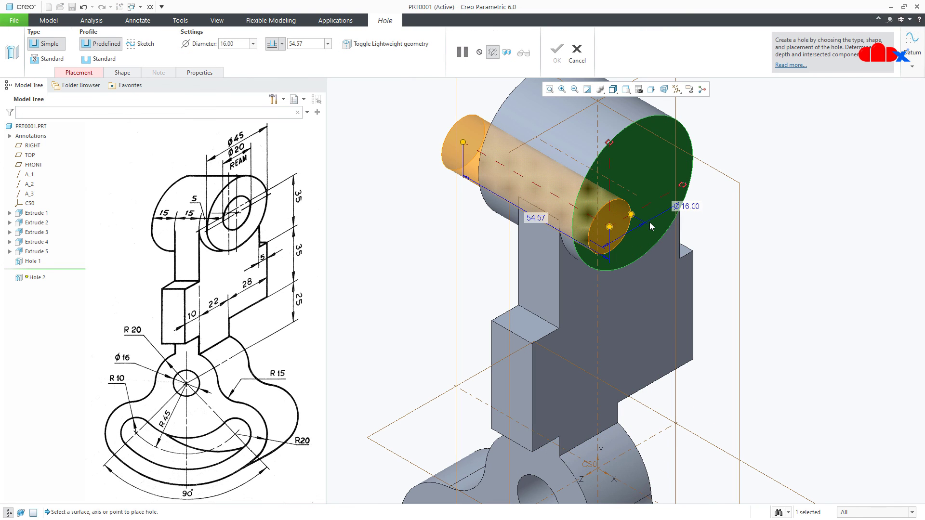
{"action": "left_click", "coordinate": [637, 201], "text": "ctrl"}
{"action": "scroll", "coordinate": [636, 229], "scroll_direction": "up", "scroll_amount": 2}
{"action": "scroll", "coordinate": [627, 241], "scroll_direction": "up", "scroll_amount": 2}
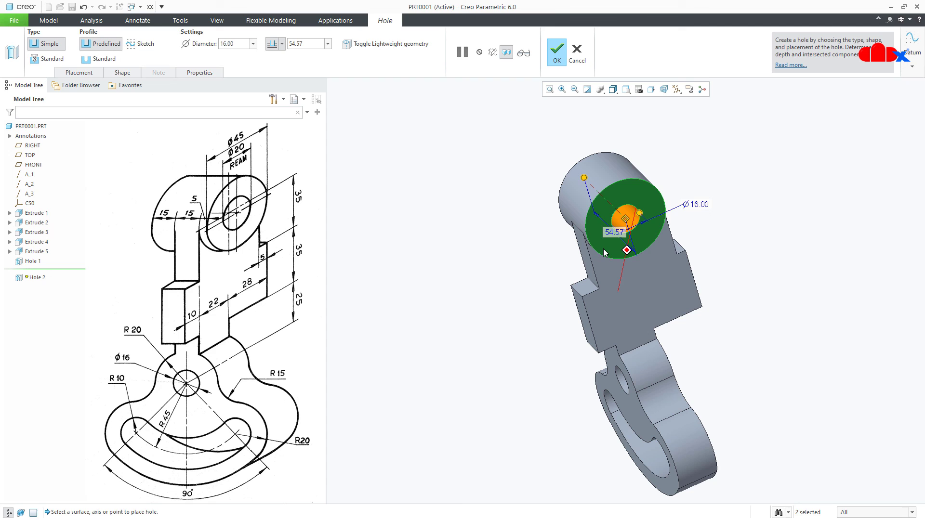
Give Hole 2 a Ø20 diameter with To Next depth and complete it.
{"action": "double_click", "coordinate": [695, 206]}
{"action": "type", "text": "20"}
{"action": "key", "text": "Return"}
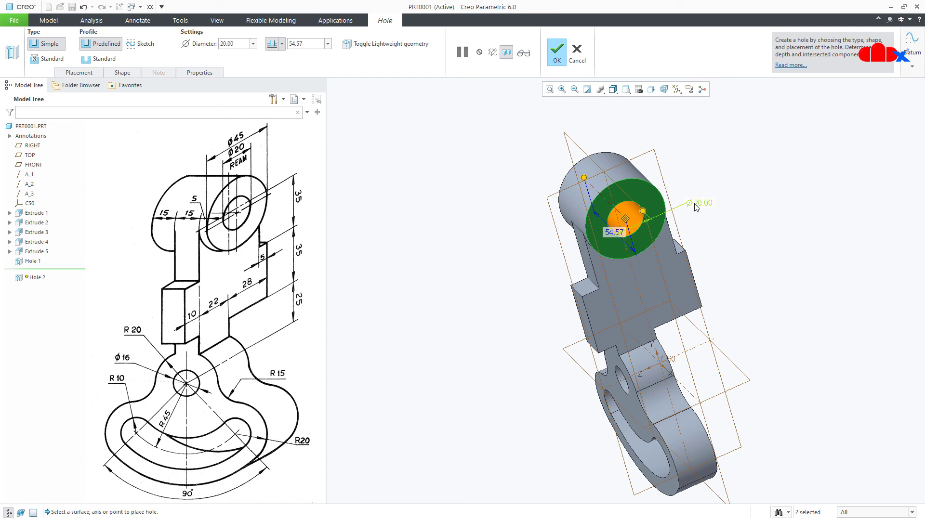
{"action": "middle_click_drag", "start_coordinate": [596, 245], "coordinate": [636, 249]}
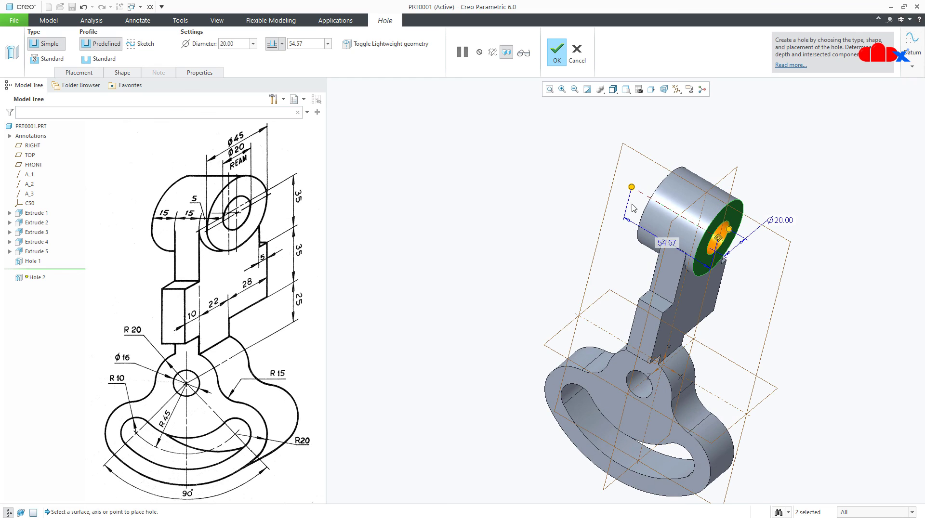
{"action": "right_click", "coordinate": [632, 188]}
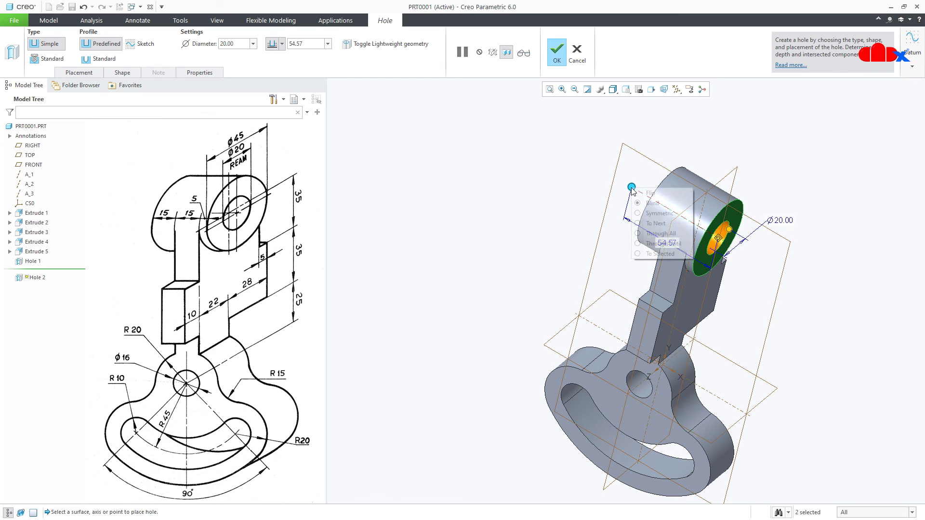
{"action": "left_click", "coordinate": [646, 221]}
{"action": "middle_click", "coordinate": [647, 220]}
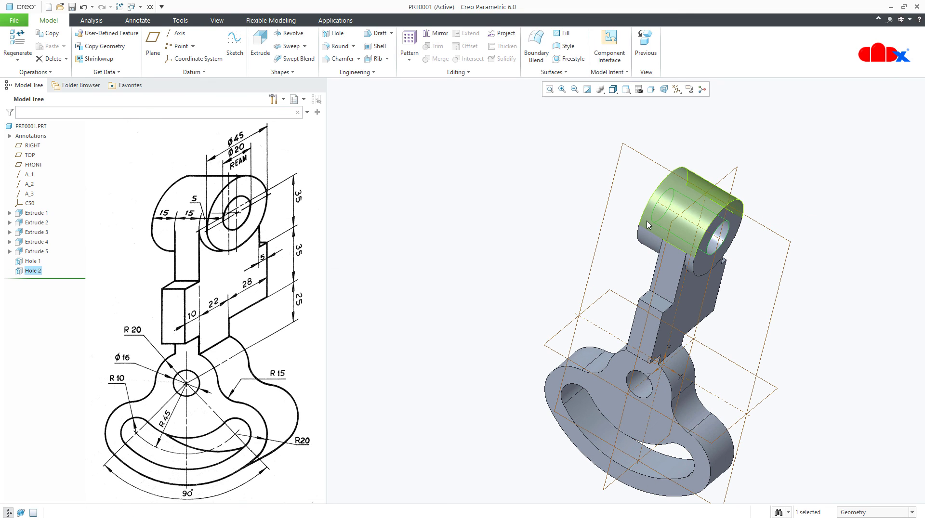
{"action": "key", "text": "ctrl+d"}
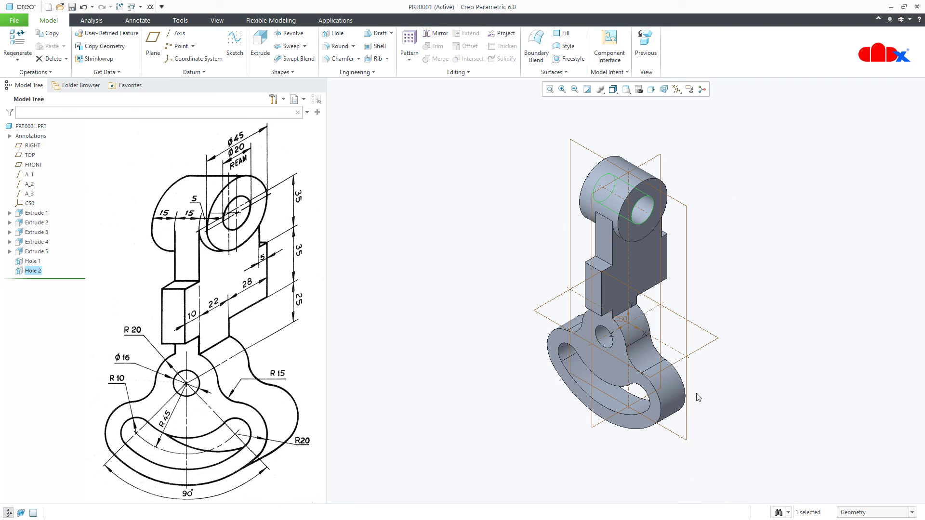
Hide datum planes and the coordinate system with Ctrl+Shift+D, then deselect the hole.
{"action": "key", "text": "ctrl+shift+d"}
{"action": "left_click", "coordinate": [698, 397]}
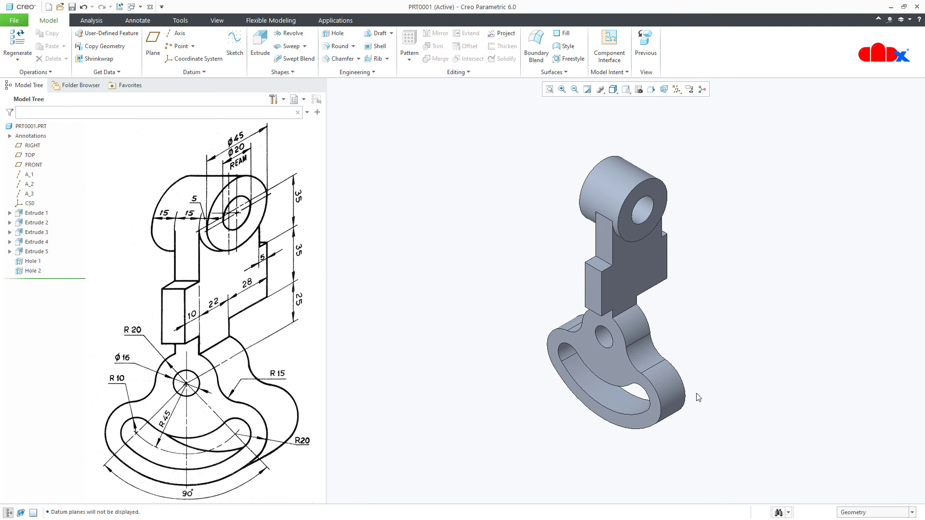